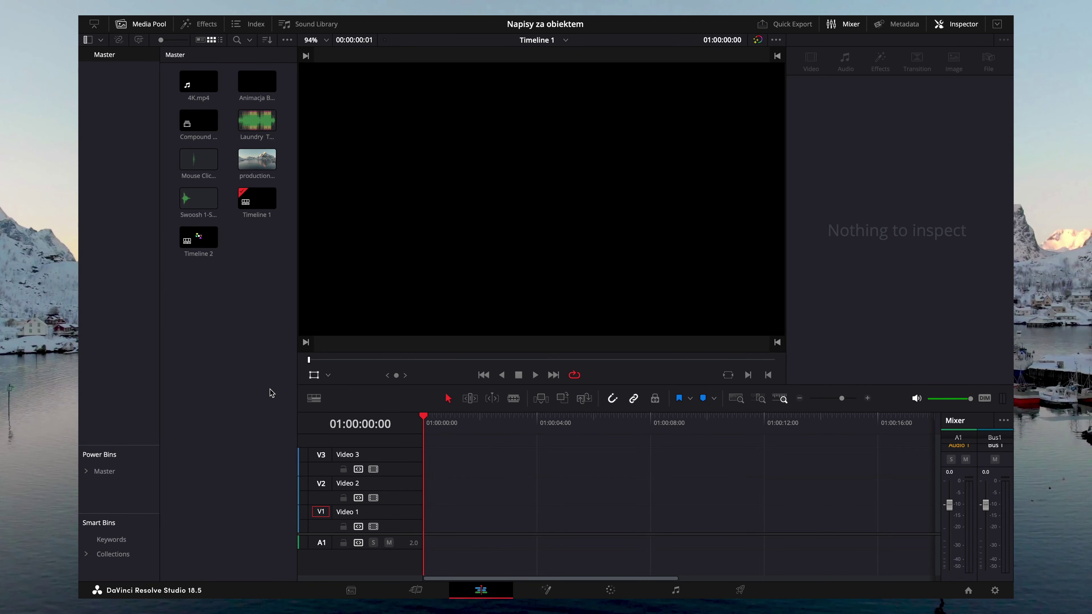
Place the production_id_4210440 fjord clip on Video 1 and duplicate it onto Video 3.
{"action": "mouse_move", "coordinate": [257, 159]}
{"action": "left_mouse_down"}
{"action": "mouse_move", "coordinate": [497, 523]}
{"action": "mouse_move", "coordinate": [432, 527]}
{"action": "left_mouse_up"}
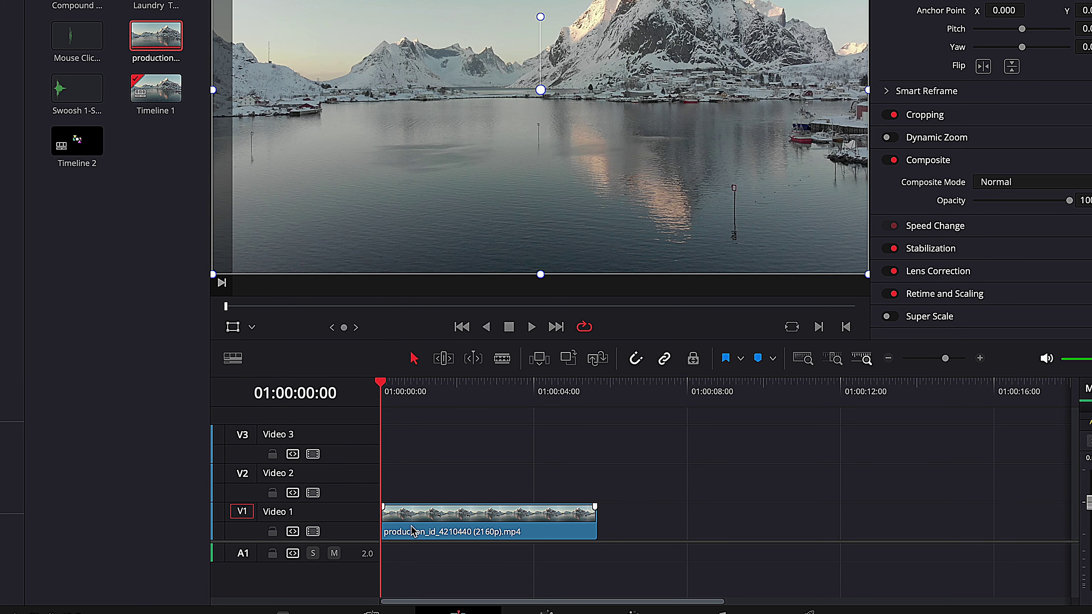
{"action": "left_click", "coordinate": [432, 527]}
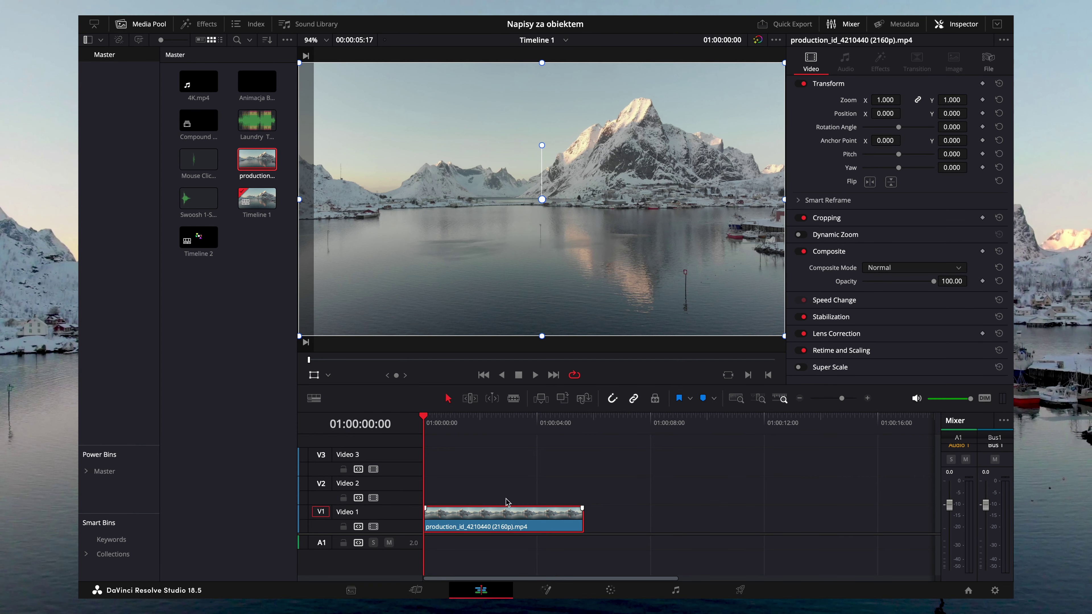
{"action": "left_click_drag", "start_coordinate": [506, 517], "coordinate": [507, 469], "text": "alt"}
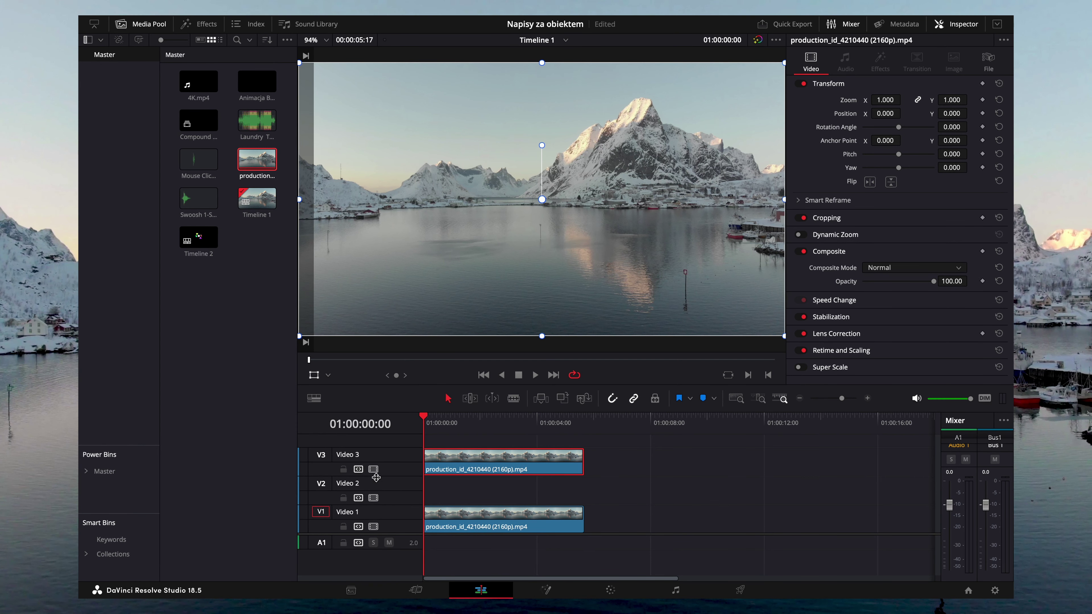
Open the Video 3 copy on the Fusion page and add a Magic Mask tool.
{"action": "left_click", "coordinate": [489, 493]}
{"action": "left_click", "coordinate": [512, 471]}
{"action": "left_click", "coordinate": [547, 590]}
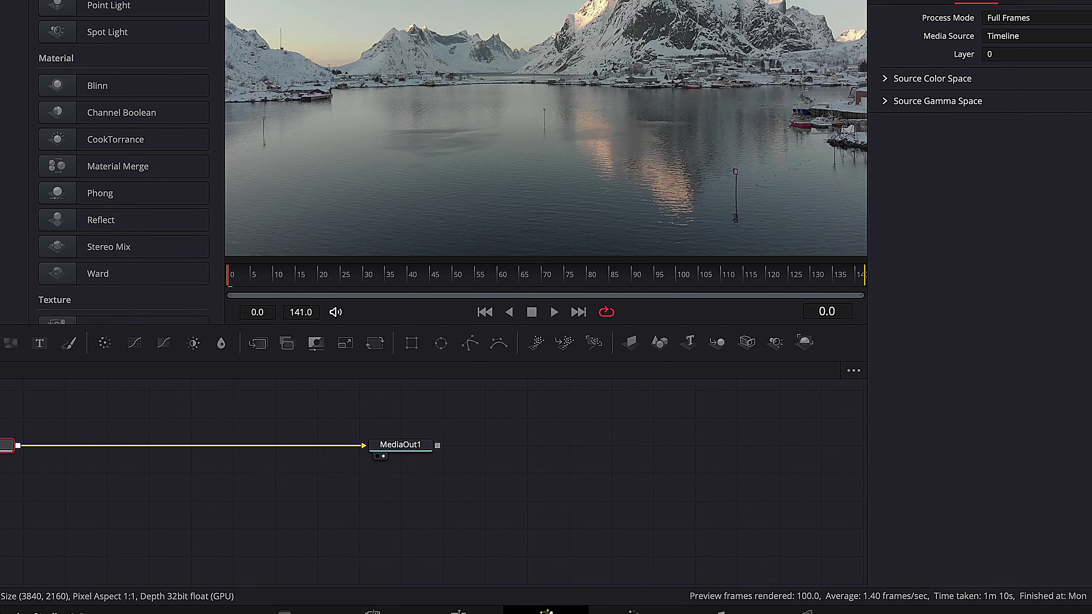
{"action": "key", "text": "shift+space"}
{"action": "type", "text": "Magic Mask"}
{"action": "left_click_drag", "start_coordinate": [531, 293], "coordinate": [468, 286]}
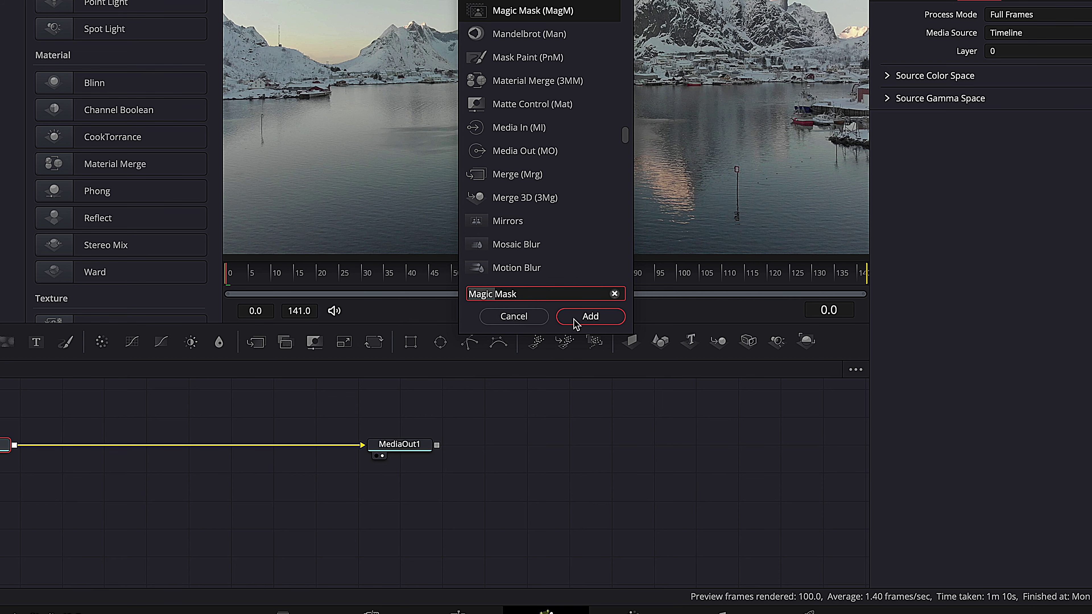
{"action": "left_click", "coordinate": [579, 319]}
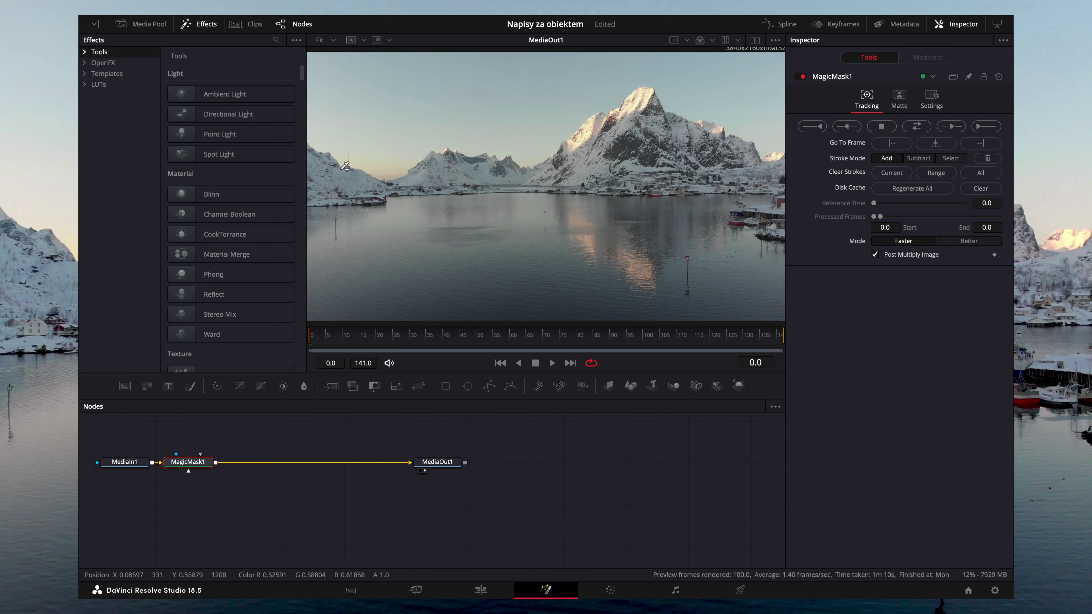
Paint a Magic Mask stroke, undo it, then stroke across the lake and mountain.
{"action": "left_click_drag", "start_coordinate": [326, 168], "coordinate": [438, 174]}
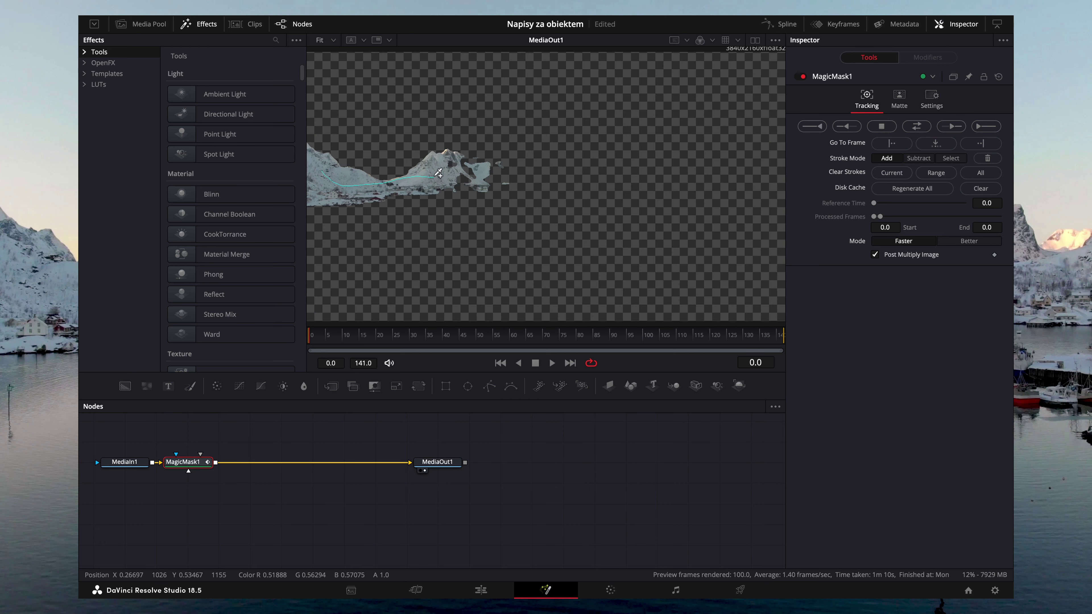
{"action": "key", "text": "ctrl+z"}
{"action": "mouse_move", "coordinate": [357, 200]}
{"action": "left_mouse_down"}
{"action": "mouse_move", "coordinate": [721, 149]}
{"action": "mouse_move", "coordinate": [617, 228]}
{"action": "mouse_move", "coordinate": [788, 294]}
{"action": "mouse_move", "coordinate": [346, 185]}
{"action": "mouse_move", "coordinate": [595, 145]}
{"action": "mouse_move", "coordinate": [635, 170]}
{"action": "left_mouse_up"}
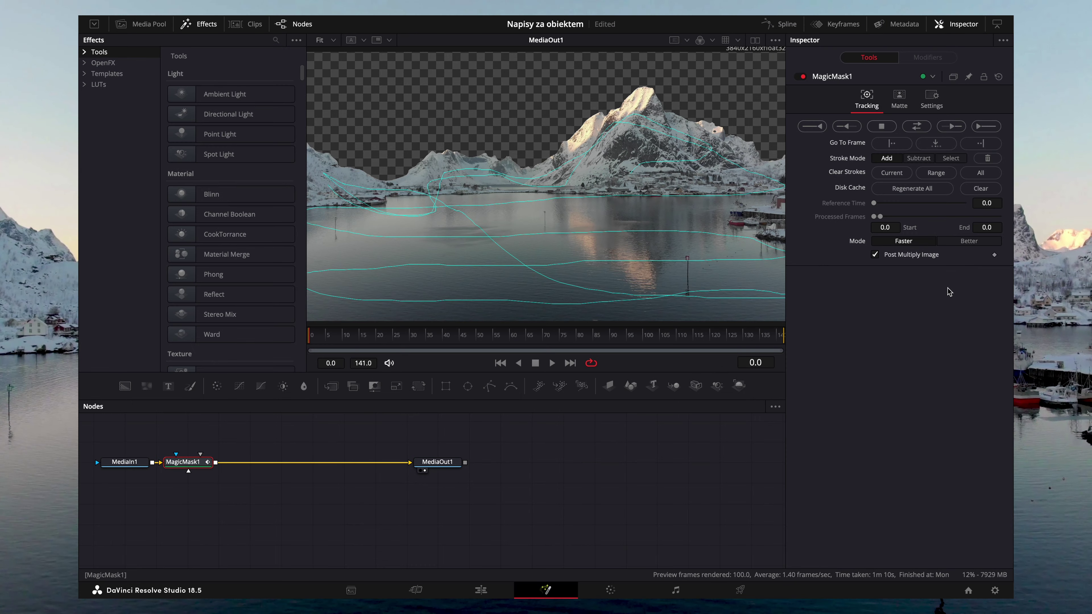
Set MagicMask1's tracking mode to Better and track forward then reverse.
{"action": "left_click", "coordinate": [963, 242]}
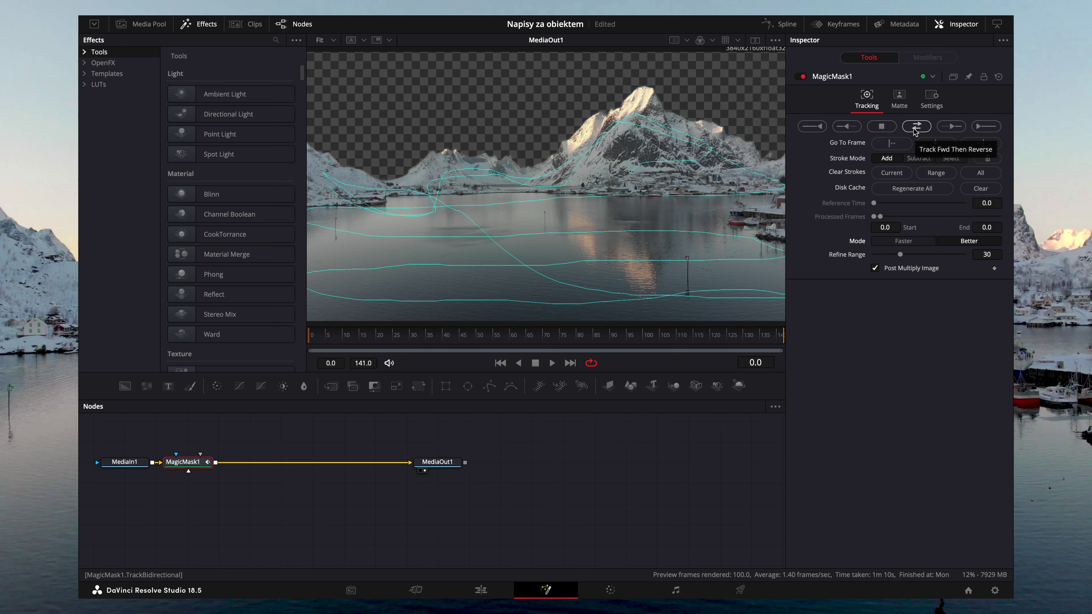
{"action": "left_click", "coordinate": [915, 129]}
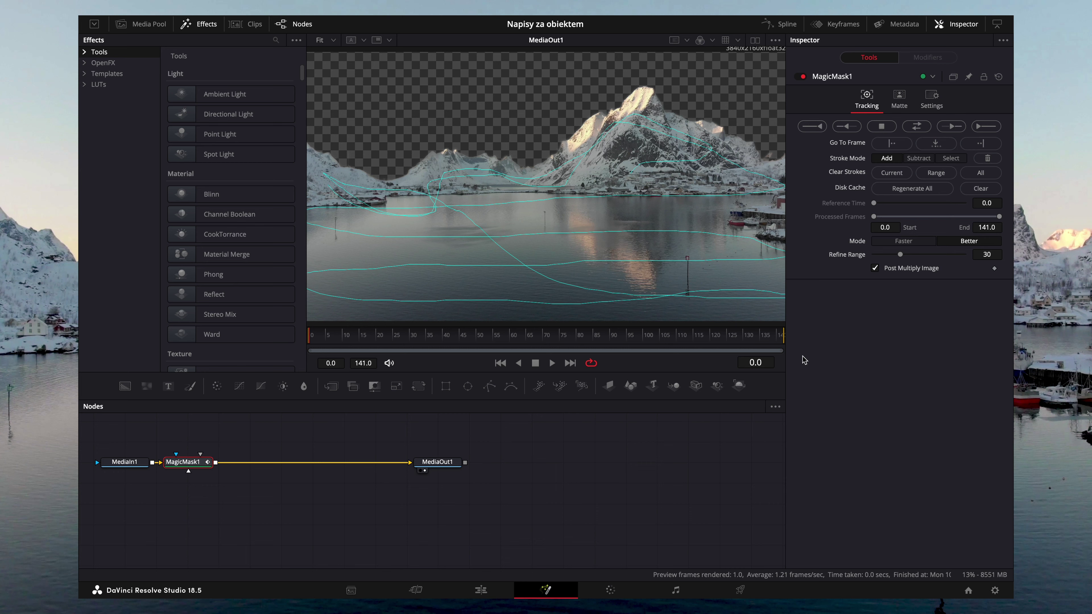
{"action": "left_click", "coordinate": [496, 592]}
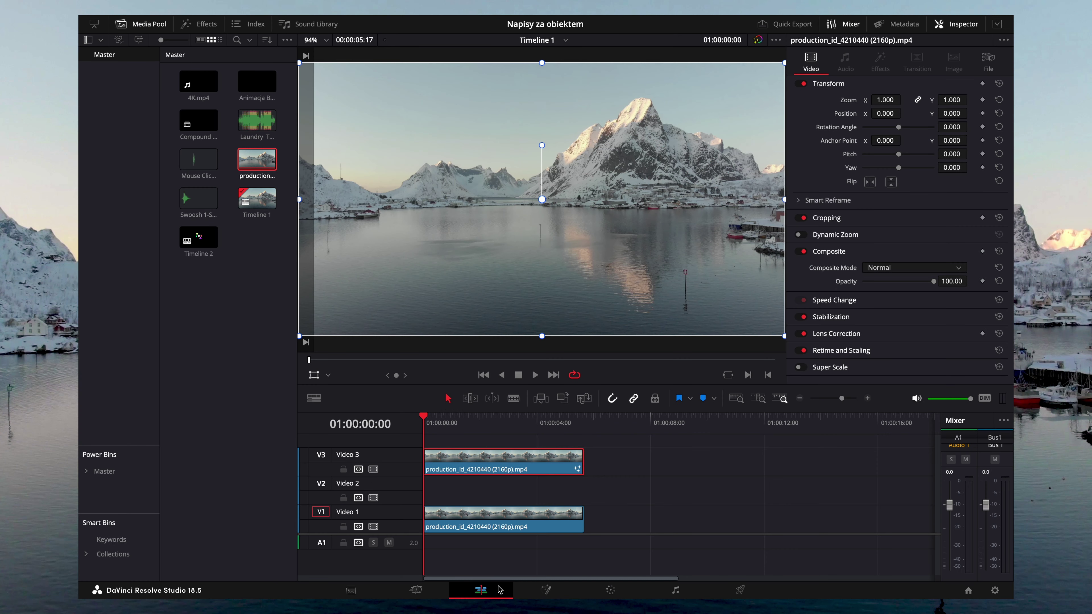
{"action": "mouse_move", "coordinate": [455, 427]}
{"action": "left_mouse_down"}
{"action": "mouse_move", "coordinate": [528, 427]}
{"action": "mouse_move", "coordinate": [512, 426]}
{"action": "left_mouse_up"}
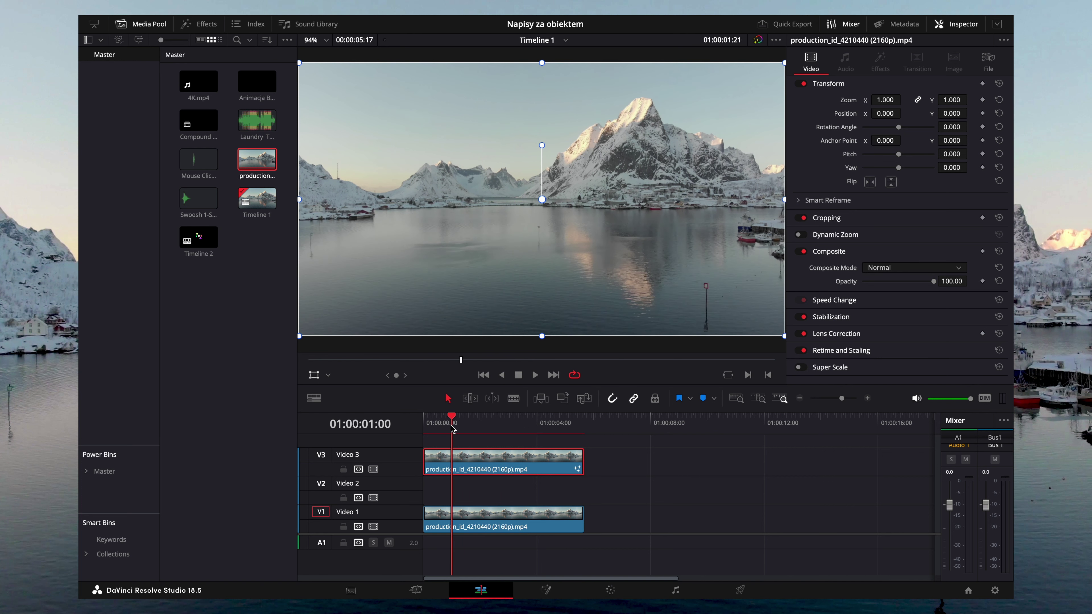
{"action": "left_click_drag", "start_coordinate": [513, 426], "coordinate": [449, 426]}
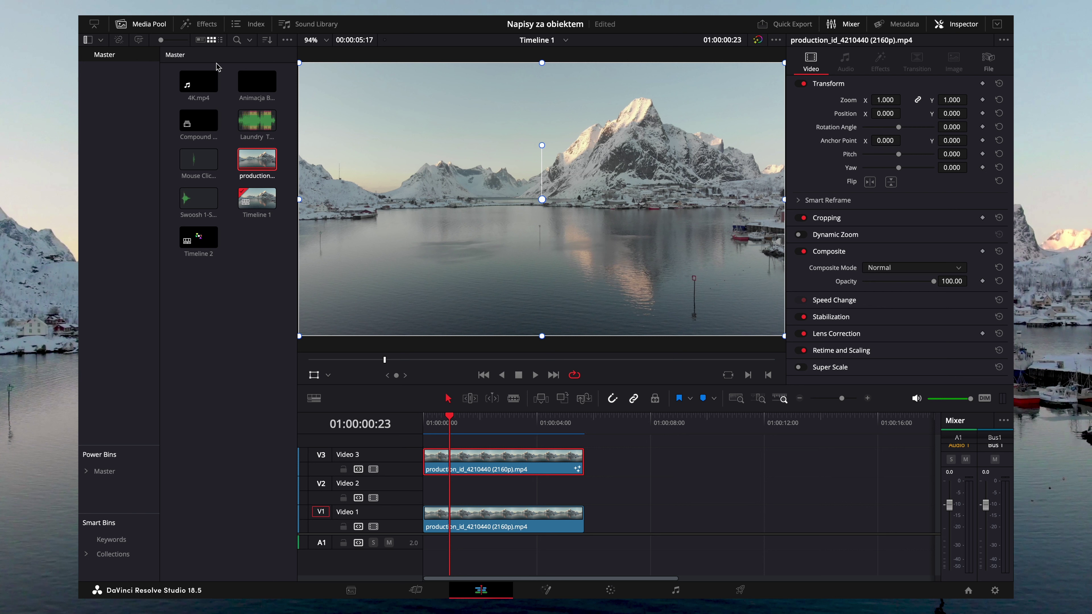
Place a Text+ title at the start of Video 2, trimmed to the clips' length, and save.
{"action": "left_click", "coordinate": [209, 26]}
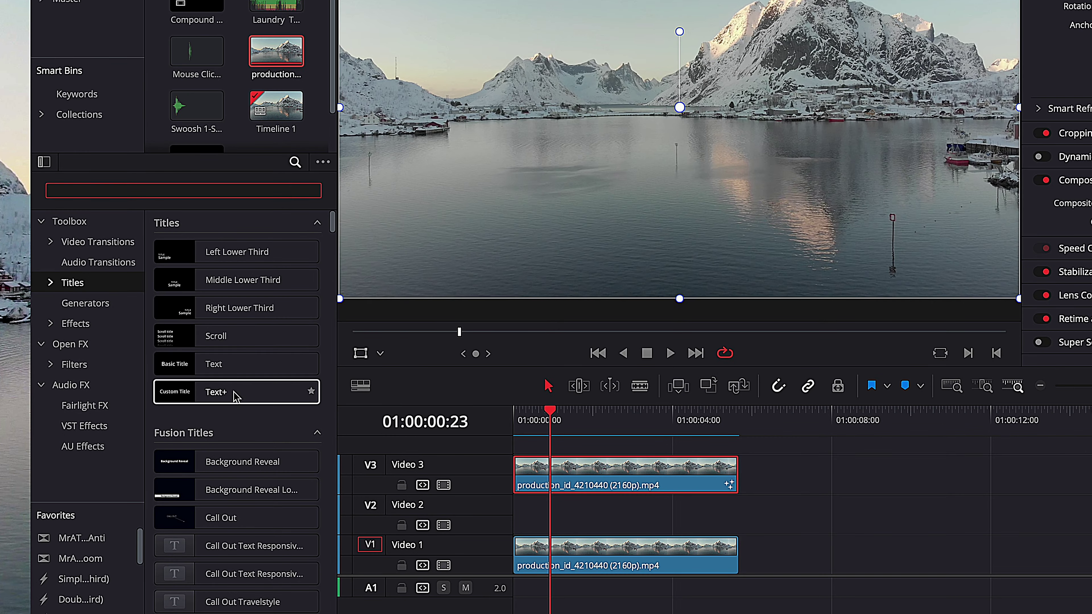
{"action": "left_click_drag", "start_coordinate": [275, 401], "coordinate": [464, 492]}
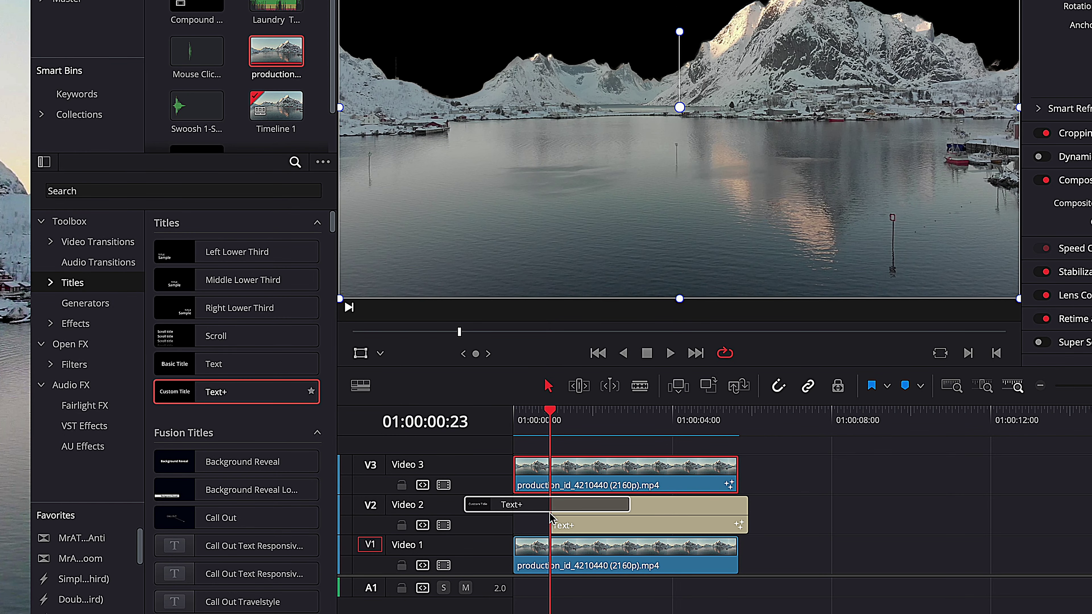
{"action": "left_click_drag", "start_coordinate": [550, 519], "coordinate": [516, 519]}
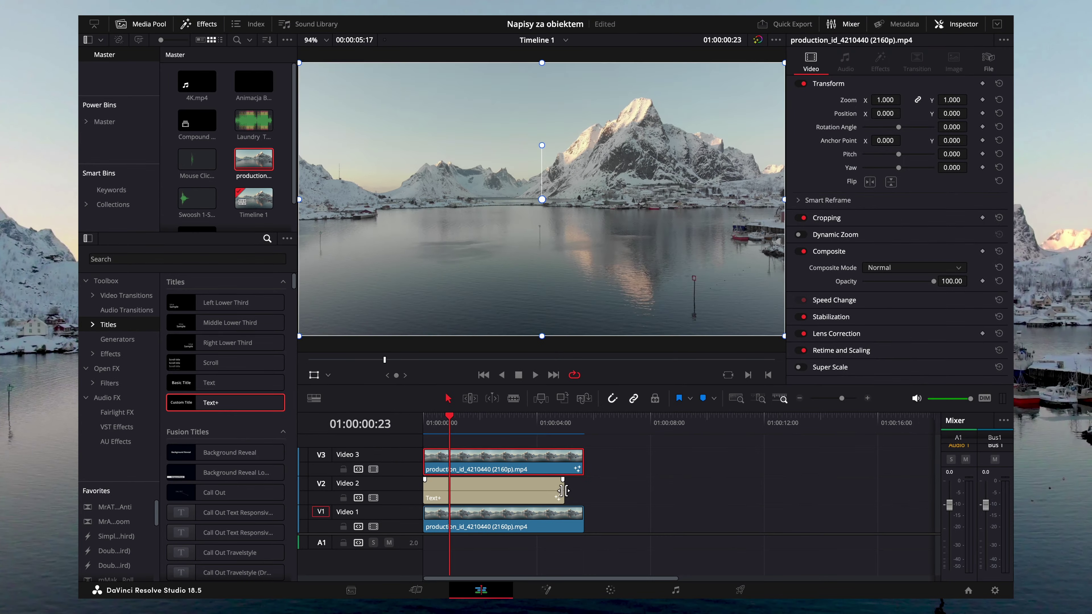
{"action": "left_click_drag", "start_coordinate": [563, 491], "coordinate": [582, 491]}
{"action": "key", "text": "ctrl+s"}
Replace the title's Custom Title placeholder text with NORWEGIA.
{"action": "left_click", "coordinate": [488, 493]}
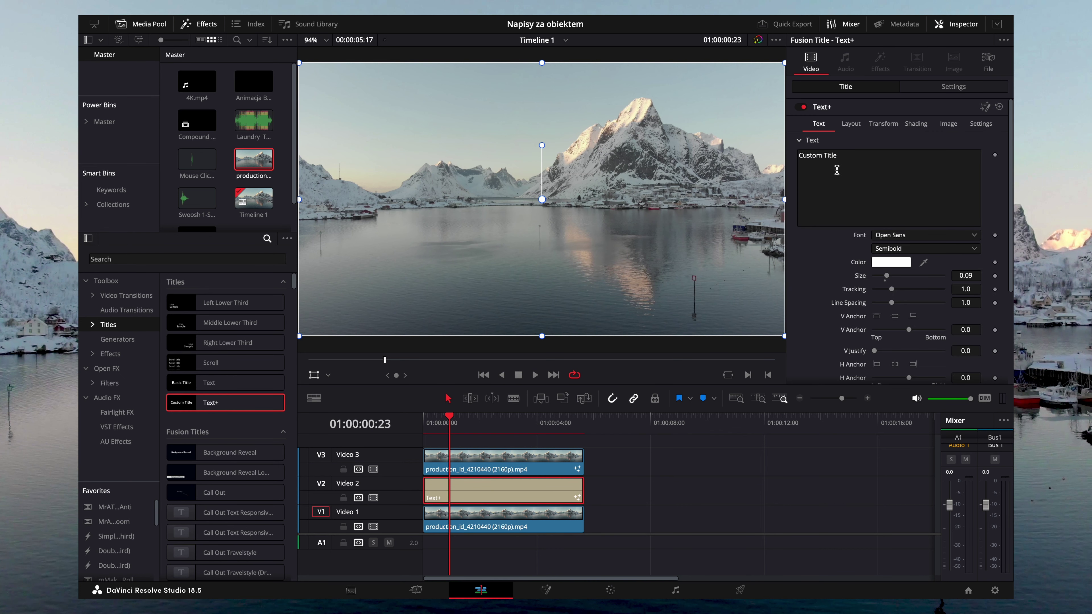
{"action": "left_click_drag", "start_coordinate": [851, 158], "coordinate": [797, 156]}
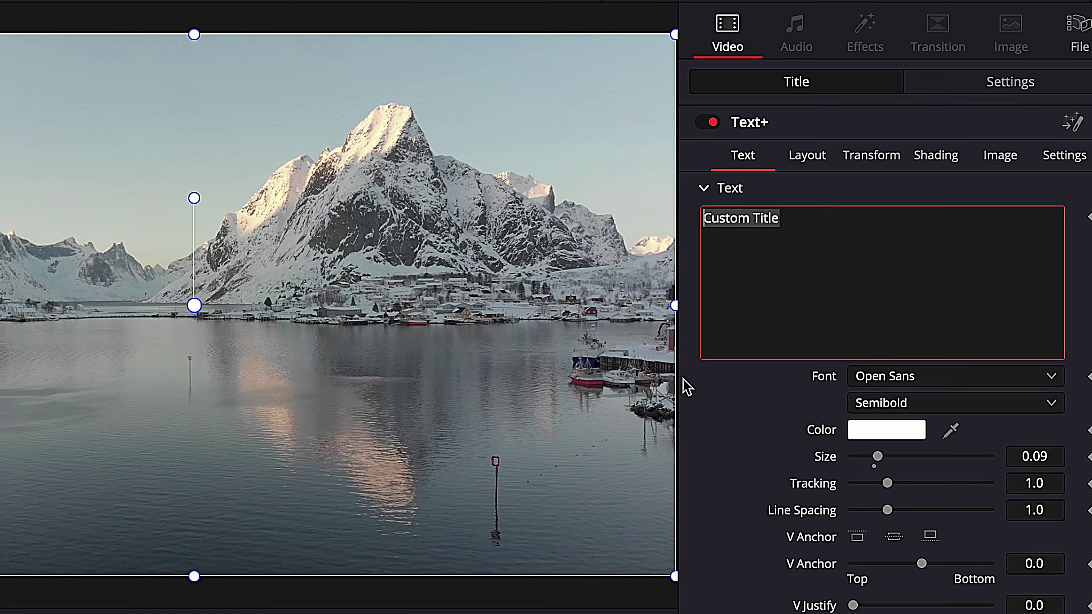
{"action": "type", "text": "NORWEGIA"}
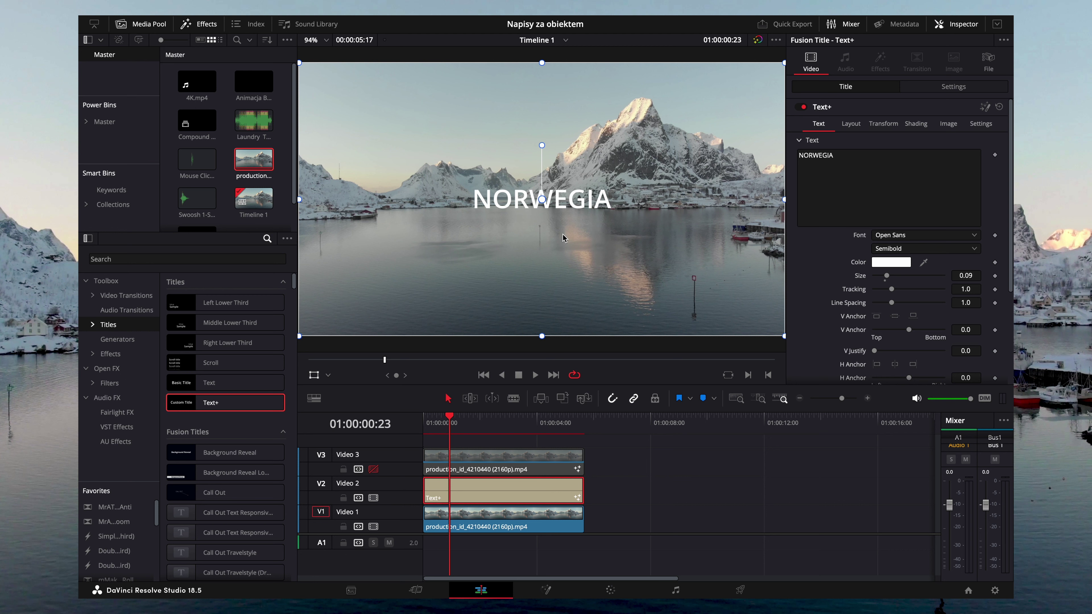
Change the NORWEGIA title's font to KG Blank Space Sketch.
{"action": "key", "text": "space"}
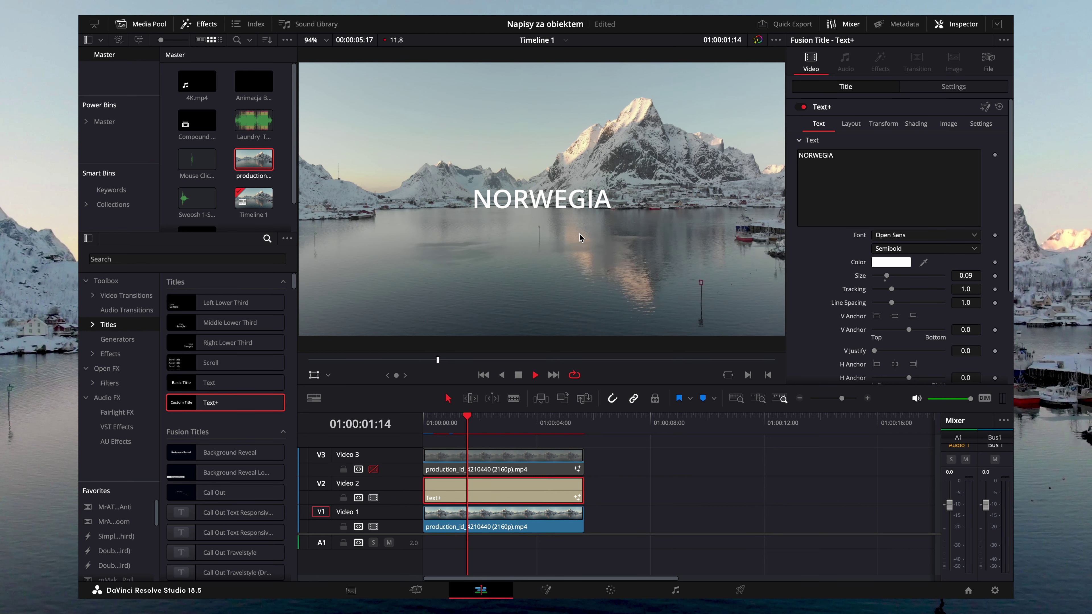
{"action": "left_click", "coordinate": [908, 238]}
{"action": "type", "text": "kg"}
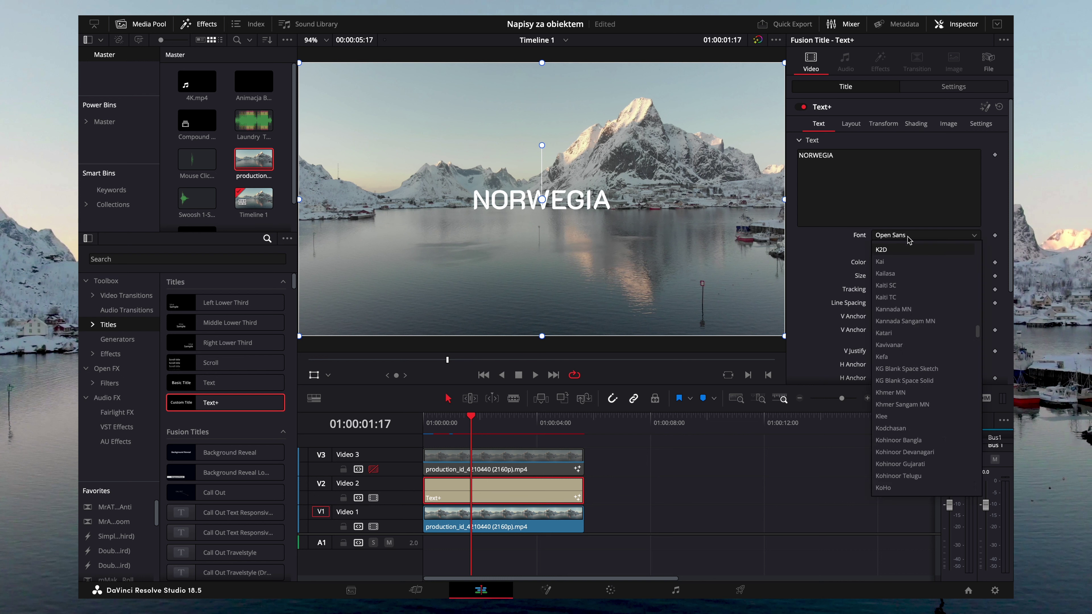
{"action": "type", "text": "a"}
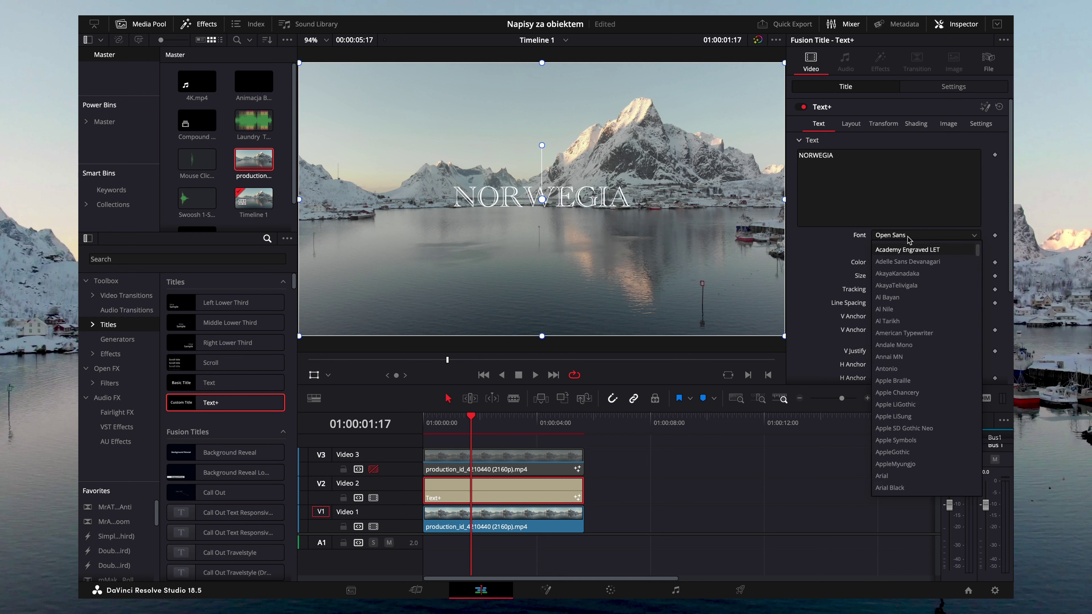
{"action": "type", "text": "k"}
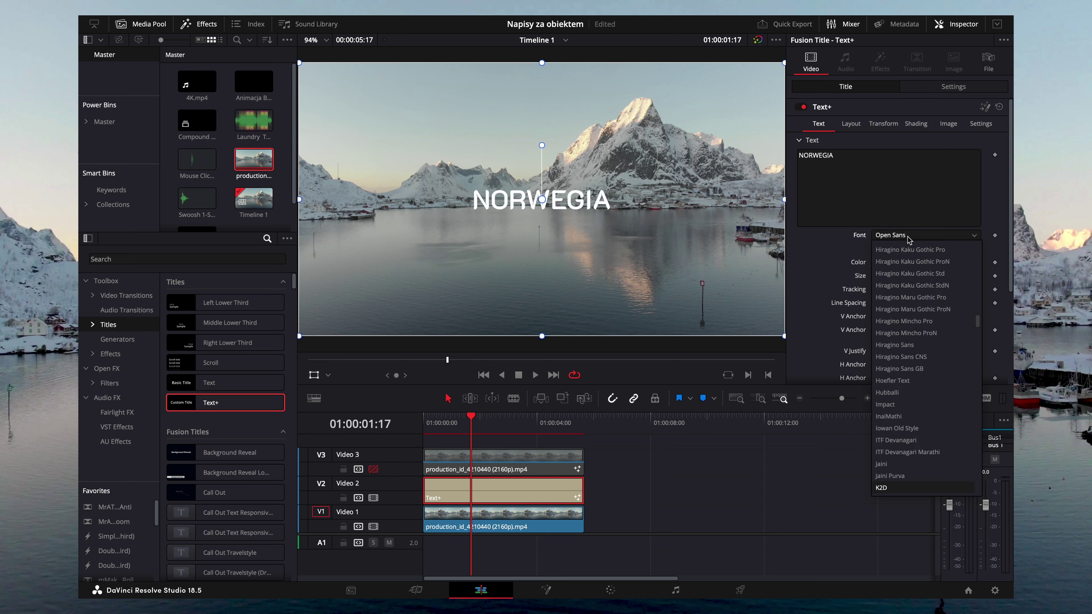
{"action": "scroll", "coordinate": [943, 381], "scroll_direction": "down", "scroll_amount": 5}
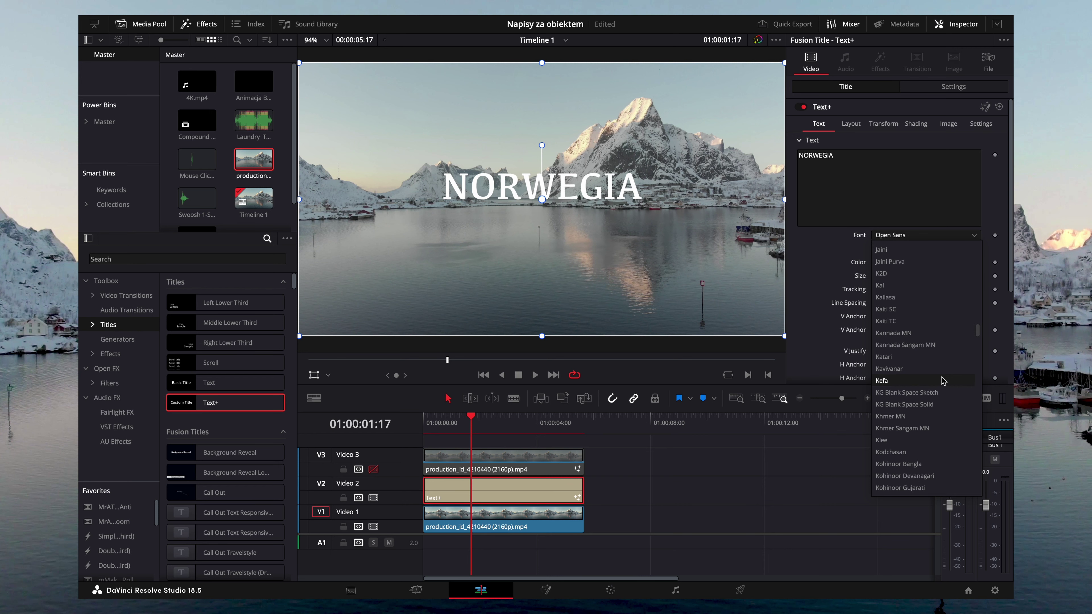
{"action": "left_click", "coordinate": [942, 397]}
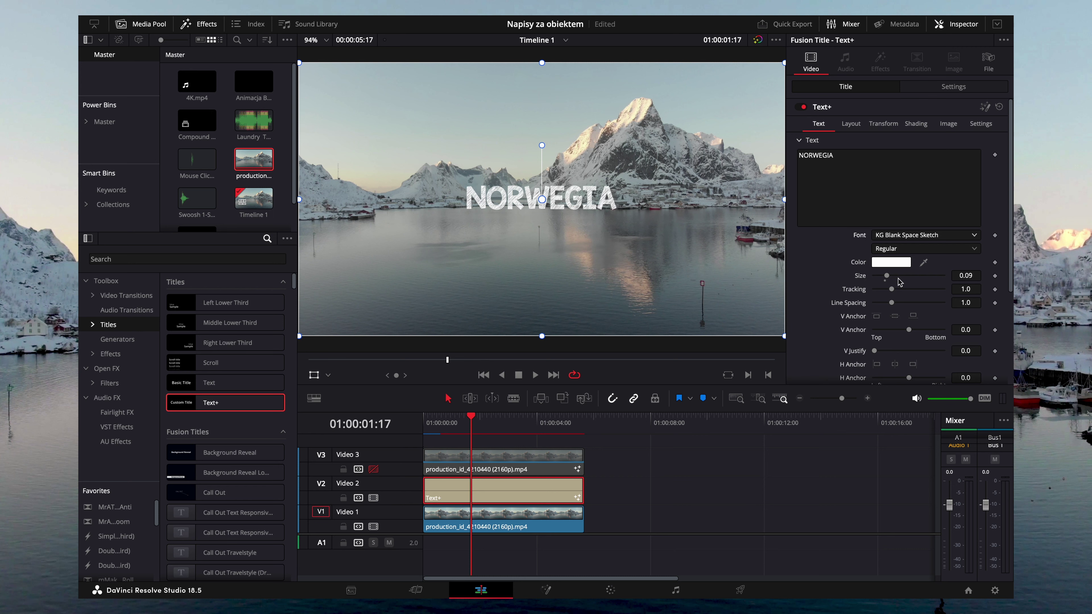
Enlarge the title to about 0.26 size and raise it to Position Y 340.
{"action": "left_click_drag", "start_coordinate": [887, 275], "coordinate": [915, 278]}
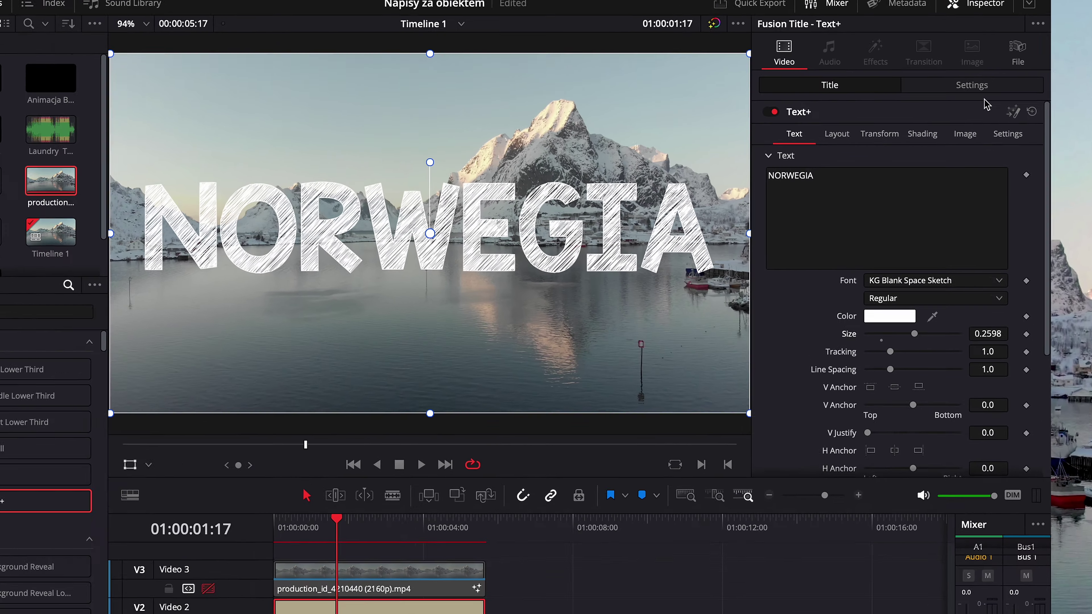
{"action": "left_click", "coordinate": [954, 86]}
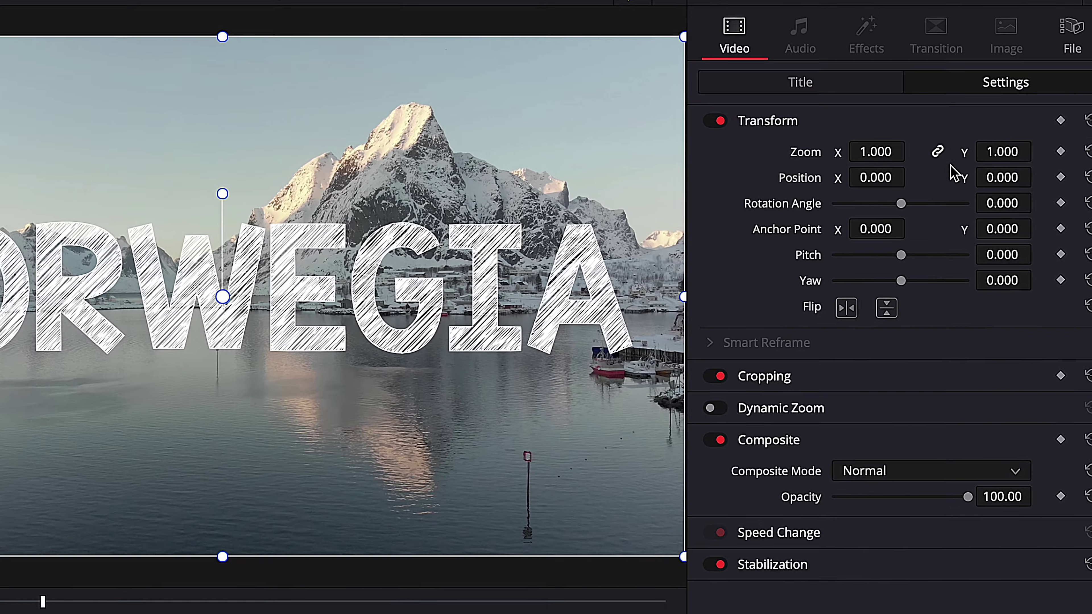
{"action": "mouse_move", "coordinate": [1032, 182]}
{"action": "left_mouse_down"}
{"action": "mouse_move", "coordinate": [1063, 182]}
{"action": "mouse_move", "coordinate": [1015, 182]}
{"action": "mouse_move", "coordinate": [972, 136]}
{"action": "left_mouse_up"}
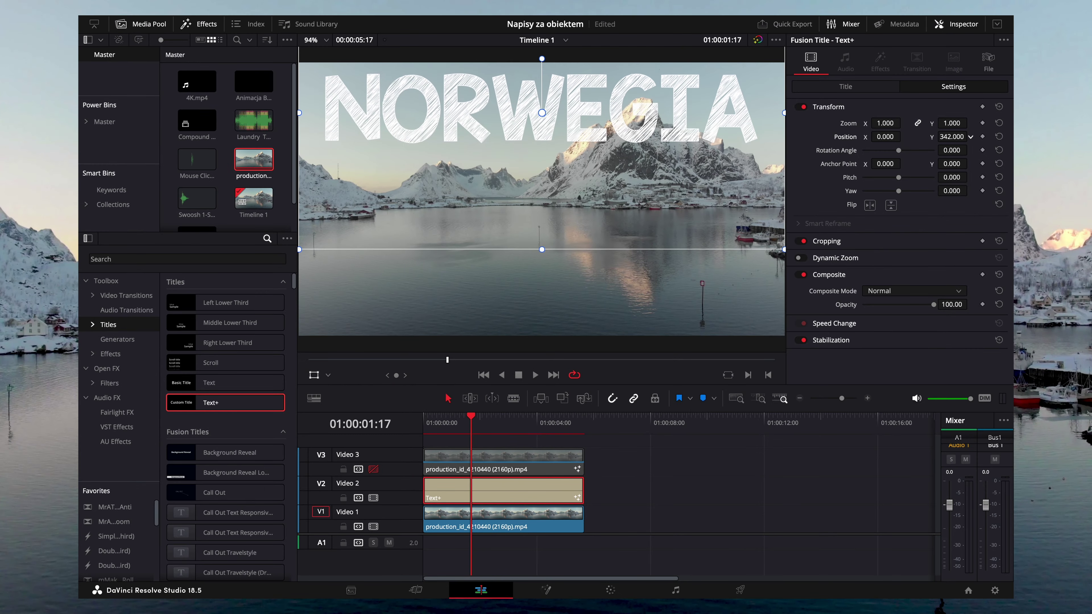
Shrink the title's text size slightly to 0.2512.
{"action": "left_click", "coordinate": [862, 92]}
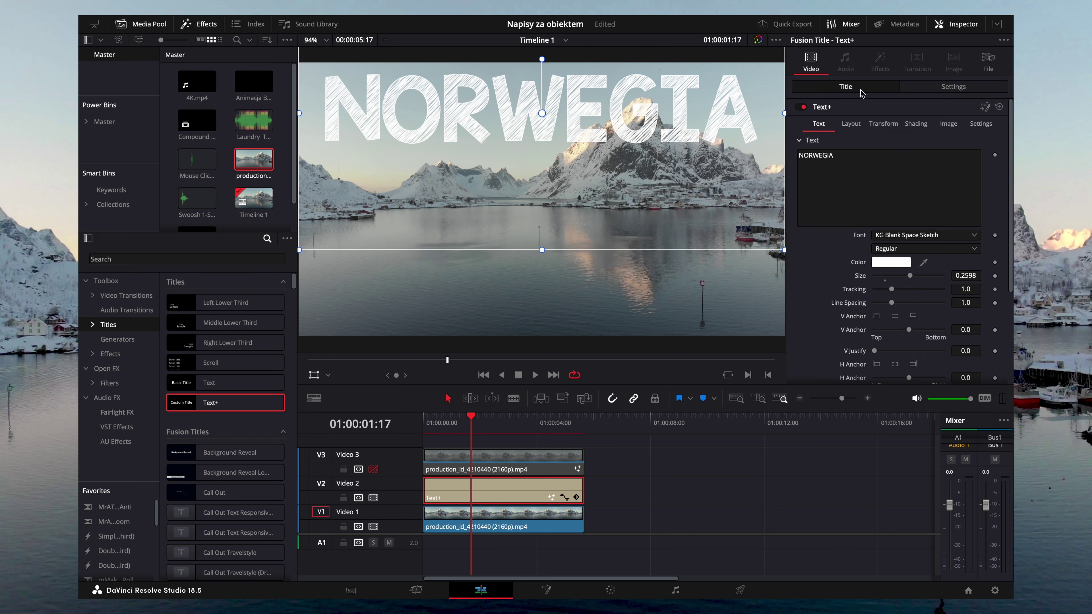
{"action": "scroll", "coordinate": [890, 356], "scroll_direction": "down", "scroll_amount": 1}
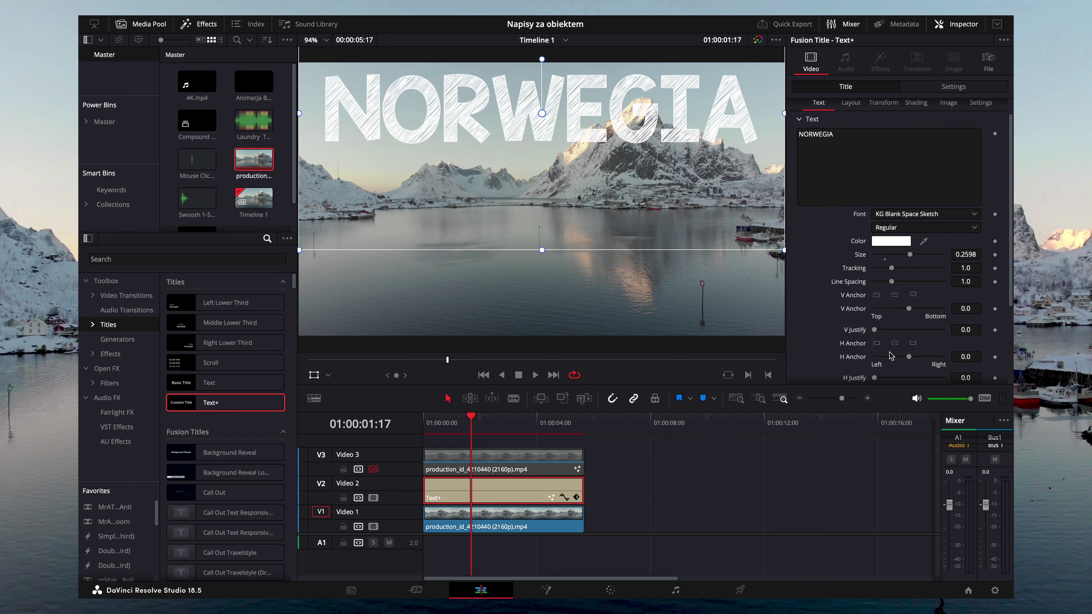
{"action": "scroll", "coordinate": [890, 356], "scroll_direction": "up", "scroll_amount": 1}
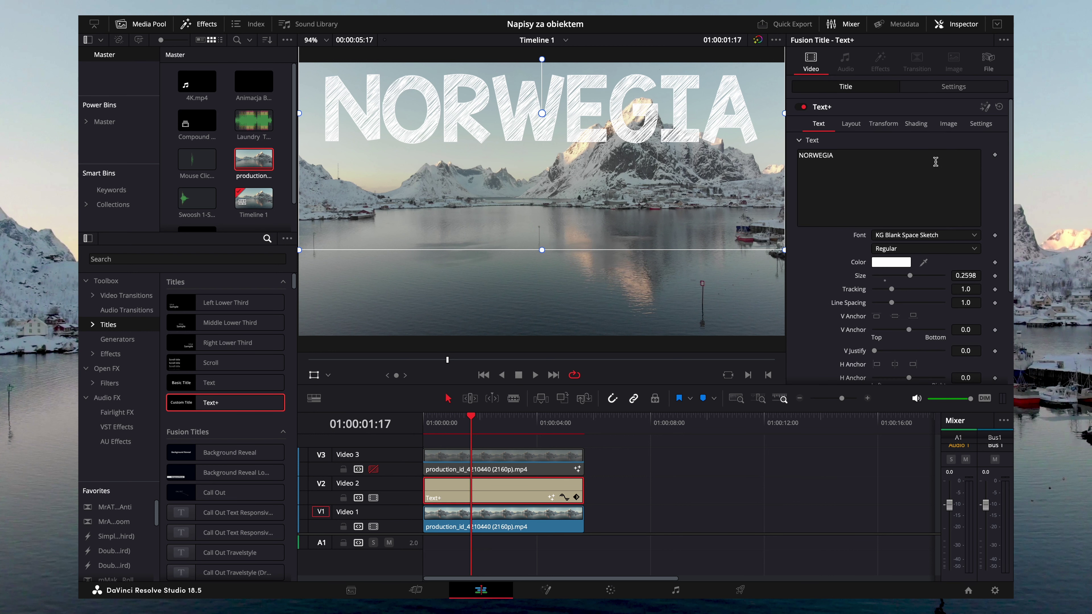
{"action": "left_click", "coordinate": [942, 89]}
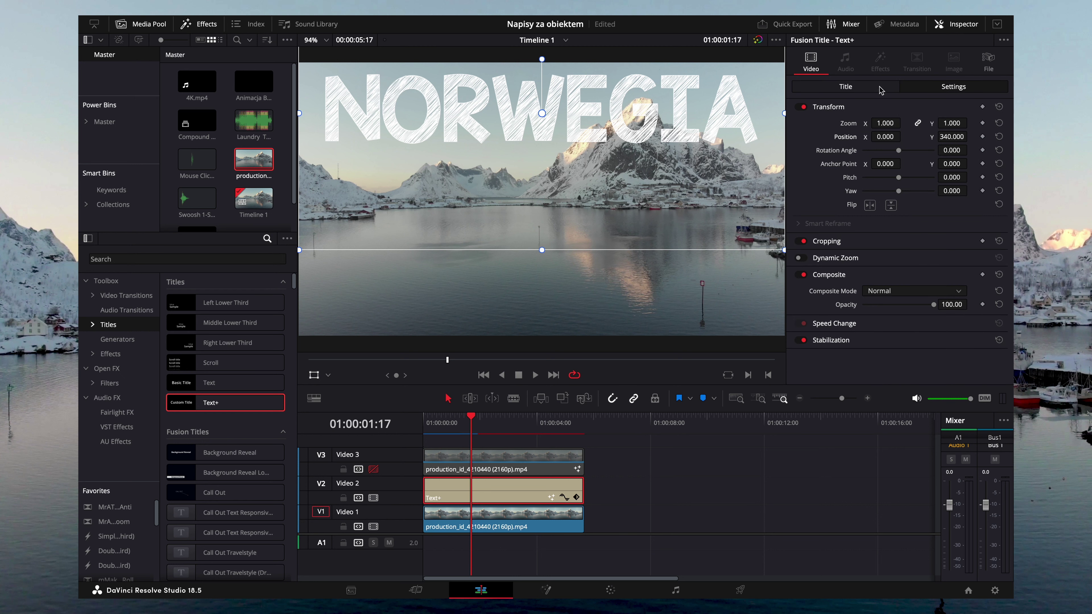
{"action": "left_click", "coordinate": [857, 87]}
{"action": "mouse_move", "coordinate": [972, 276]}
{"action": "left_mouse_down"}
{"action": "mouse_move", "coordinate": [959, 276]}
{"action": "mouse_move", "coordinate": [972, 276]}
{"action": "left_mouse_up"}
{"action": "scroll", "coordinate": [946, 311], "scroll_direction": "down", "scroll_amount": 2}
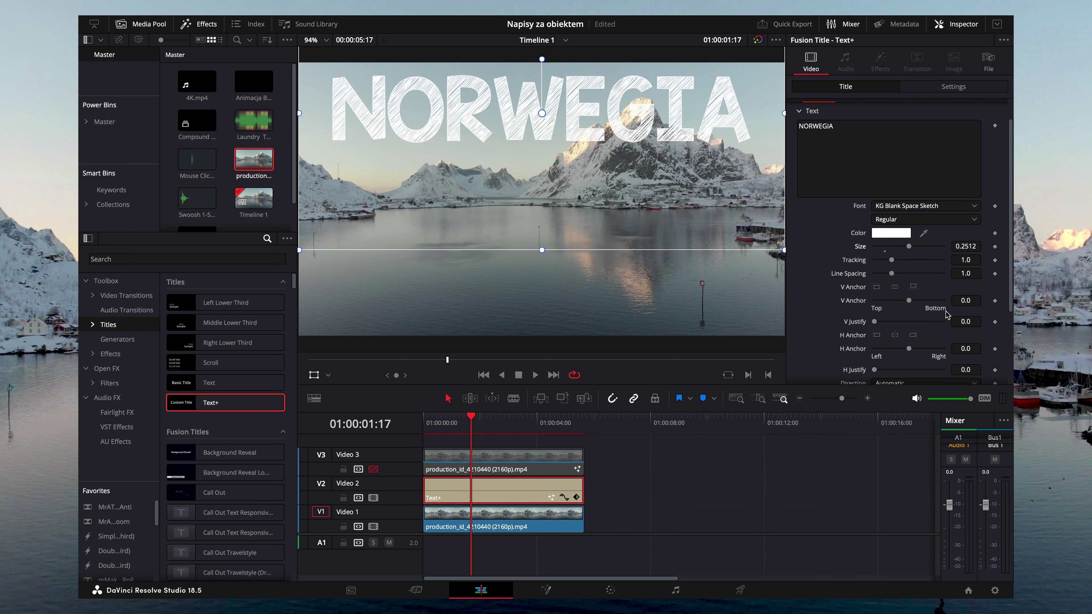
{"action": "scroll", "coordinate": [947, 311], "scroll_direction": "down", "scroll_amount": 5}
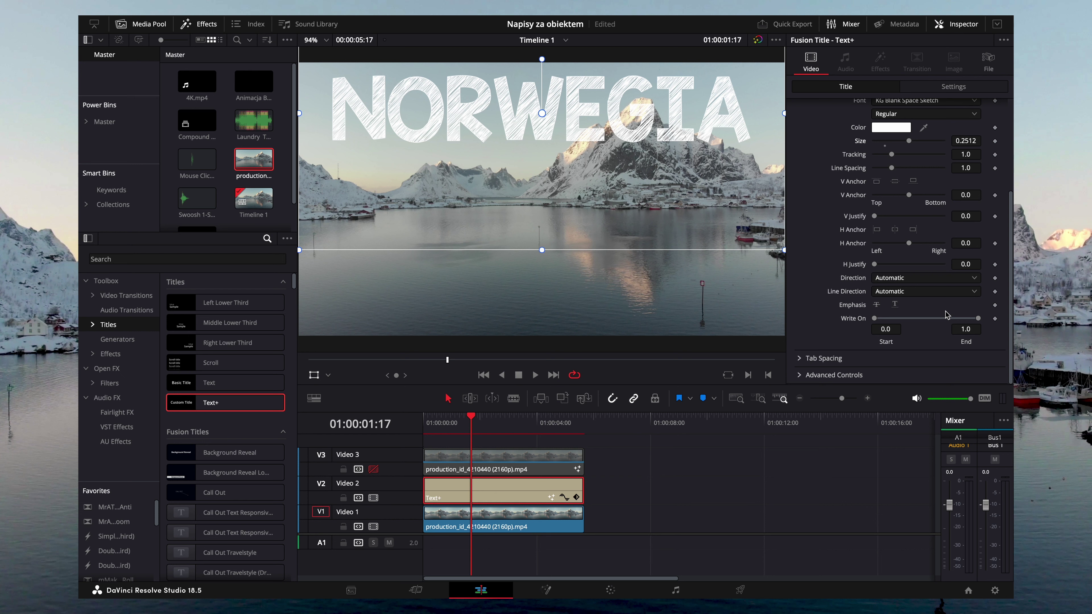
{"action": "scroll", "coordinate": [946, 315], "scroll_direction": "up", "scroll_amount": 2}
{"action": "scroll", "coordinate": [945, 315], "scroll_direction": "up", "scroll_amount": 2}
{"action": "scroll", "coordinate": [946, 314], "scroll_direction": "up", "scroll_amount": 2}
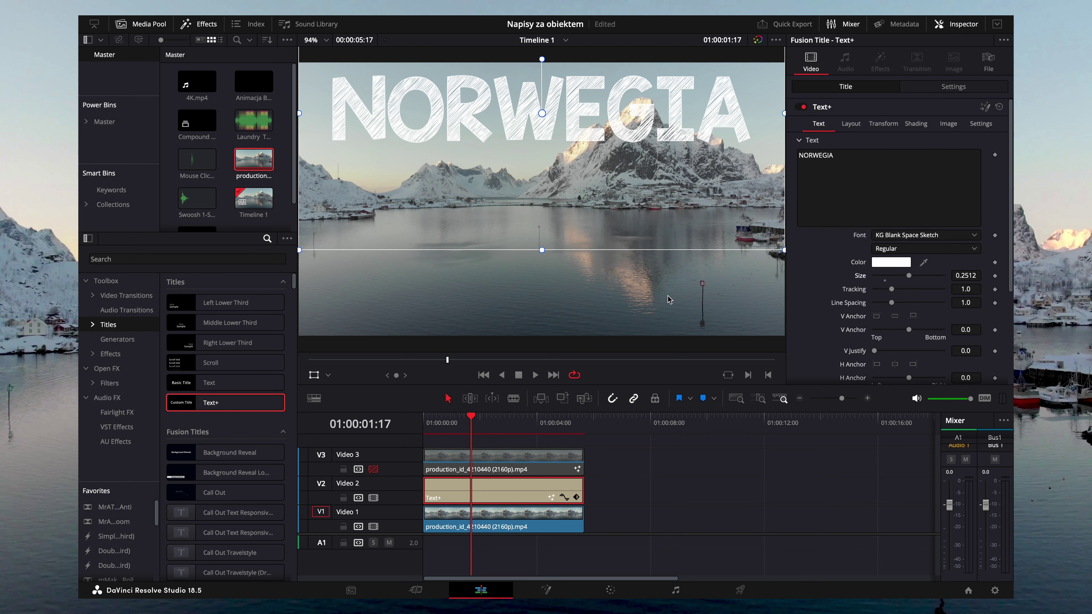
Set the NORWEGIA title's text colour to a pale yellow.
{"action": "left_click", "coordinate": [902, 266]}
{"action": "left_click", "coordinate": [926, 123]}
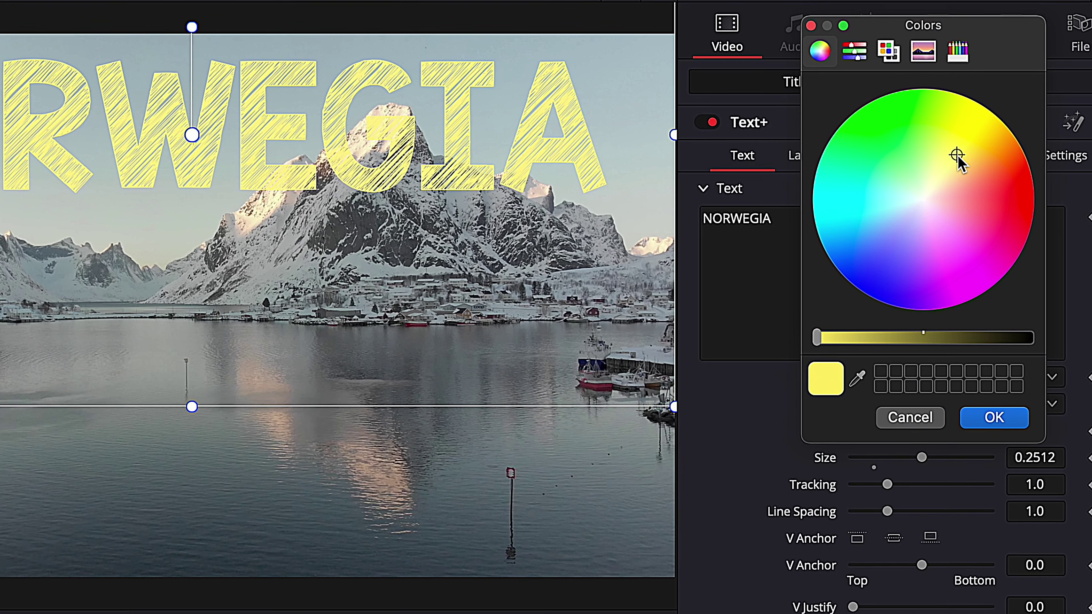
{"action": "left_click_drag", "start_coordinate": [946, 164], "coordinate": [958, 163]}
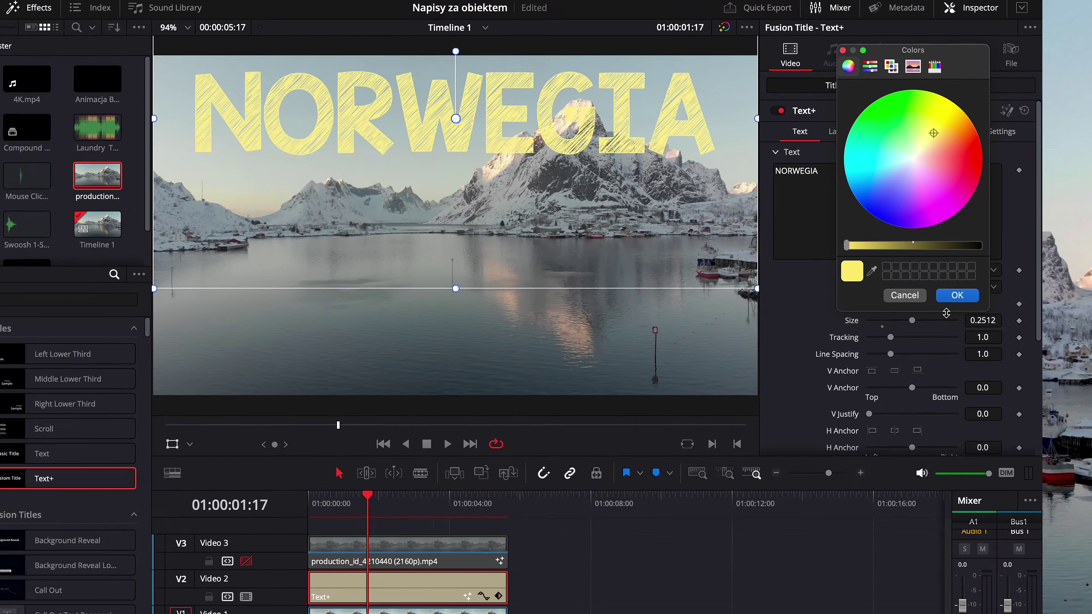
{"action": "left_click", "coordinate": [903, 294]}
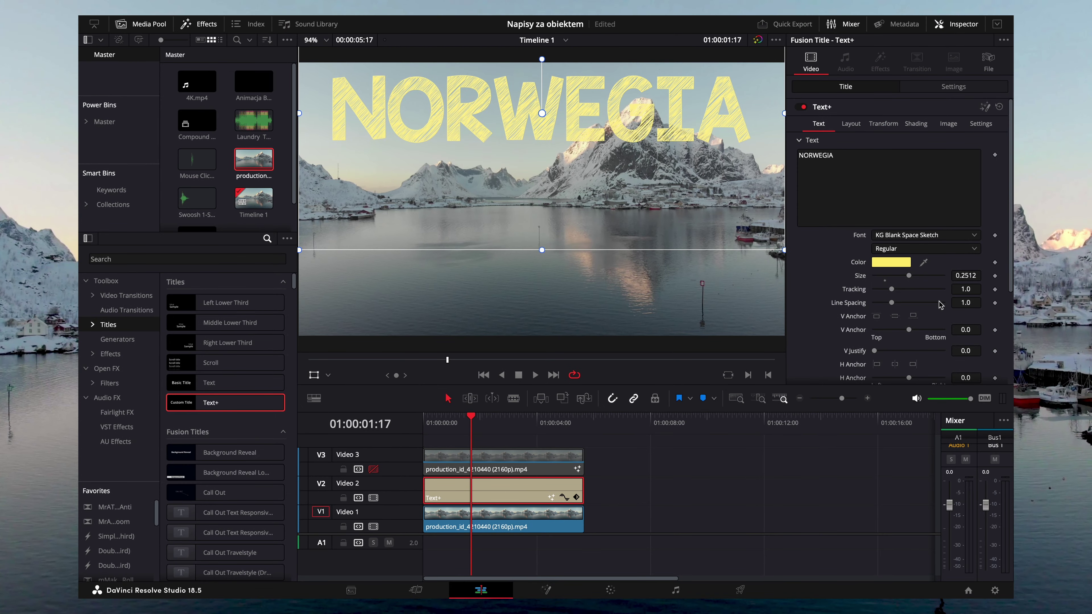
Set the title's composite opacity to 80 and save the project.
{"action": "left_click", "coordinate": [956, 88]}
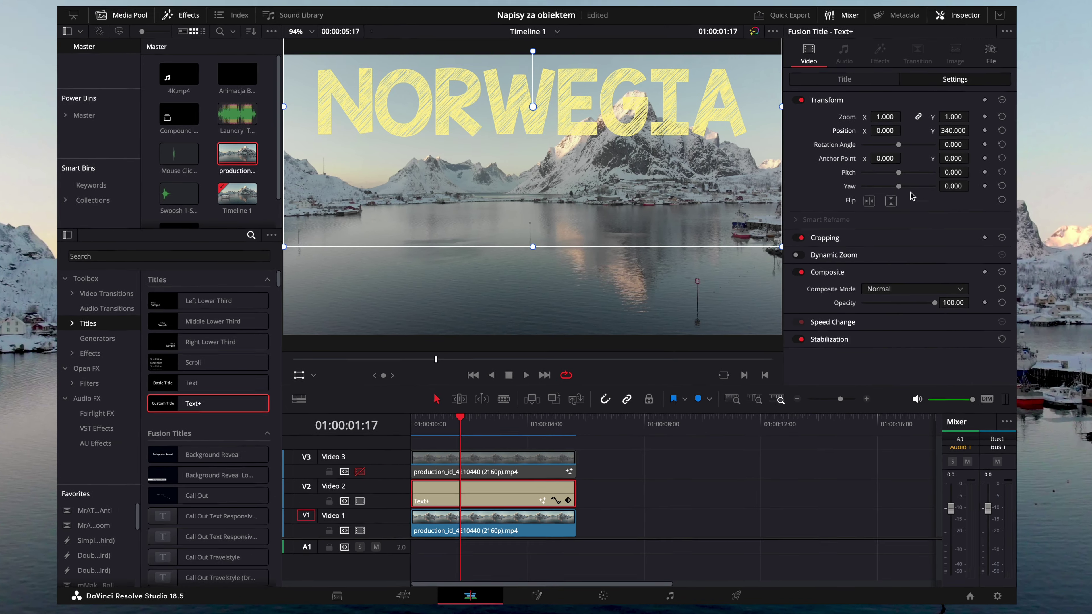
{"action": "left_click", "coordinate": [954, 304]}
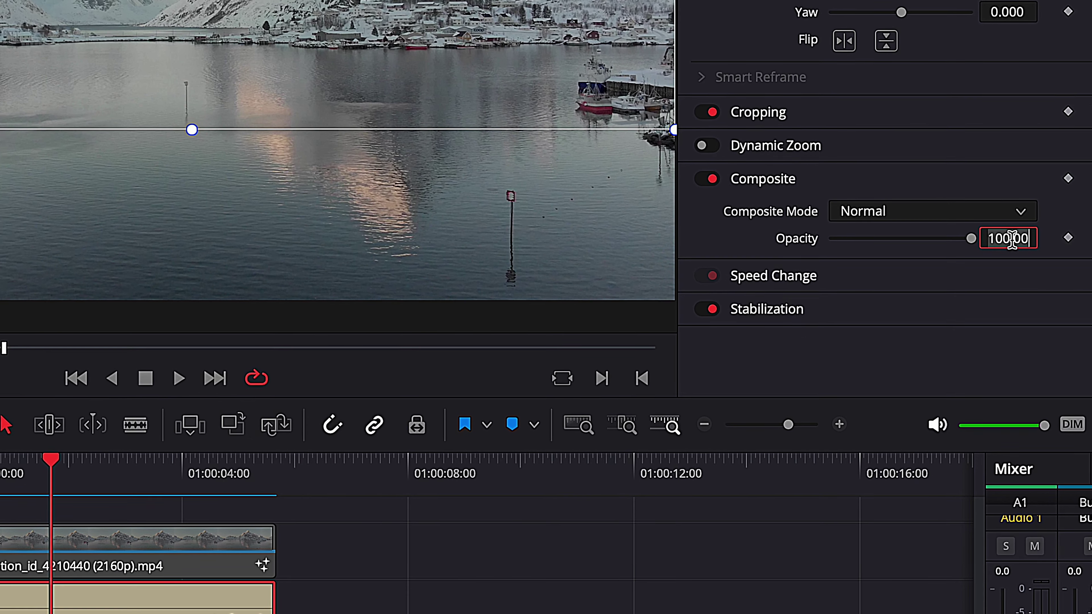
{"action": "key", "text": "ctrl+a"}
{"action": "key", "text": "BackSpace"}
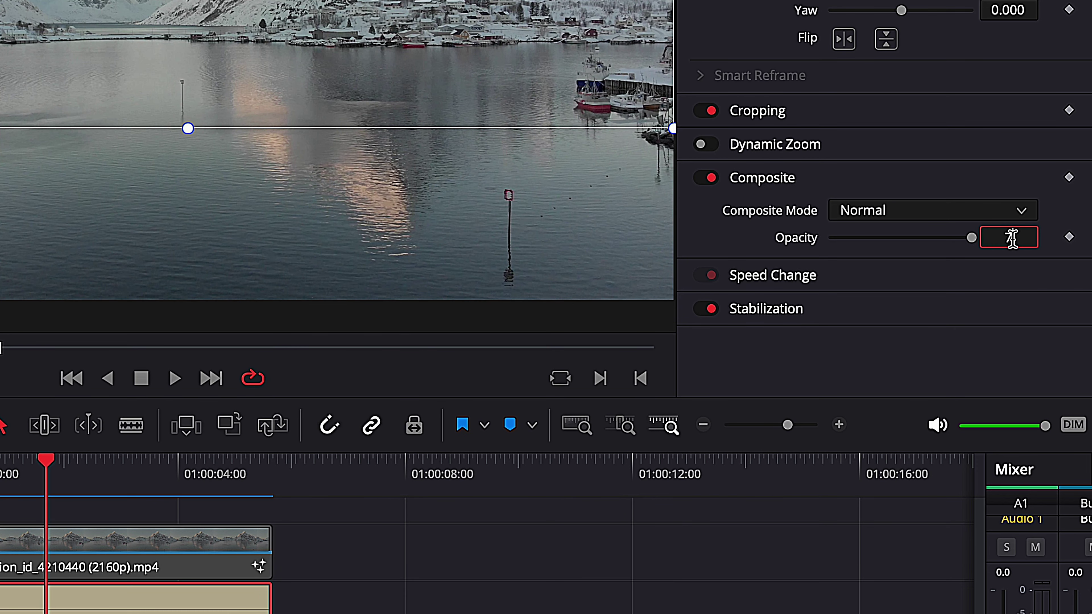
{"action": "key", "text": "Return"}
{"action": "left_click", "coordinate": [1011, 237]}
{"action": "type", "text": "80"}
{"action": "key", "text": "Return"}
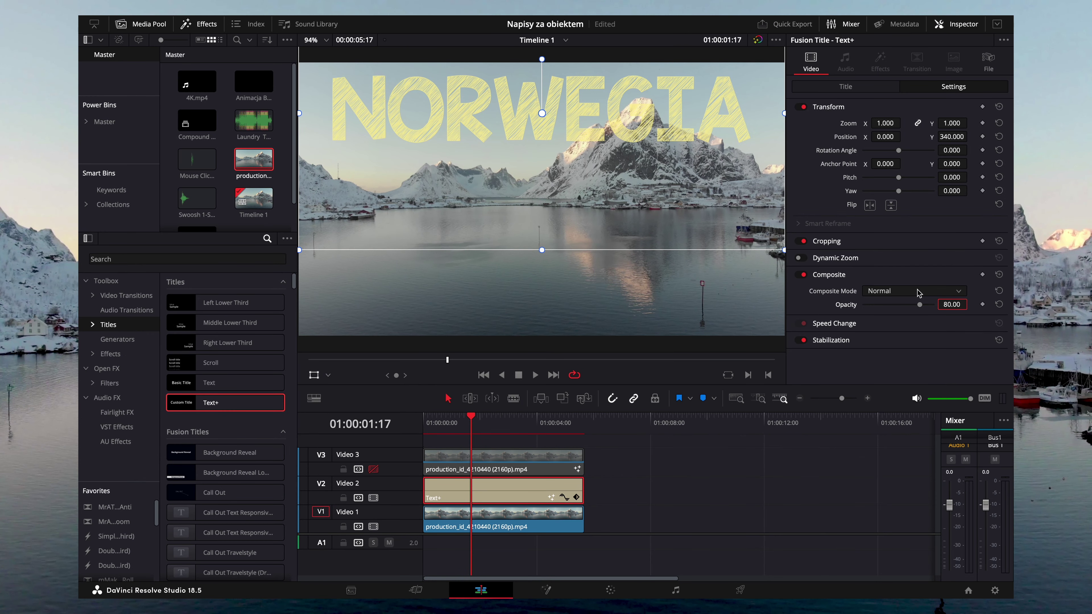
{"action": "key", "text": "ctrl+s"}
Re-enable the Video 3 cutout track, briefly hiding Video 1 and 2 to check it.
{"action": "left_click", "coordinate": [455, 425]}
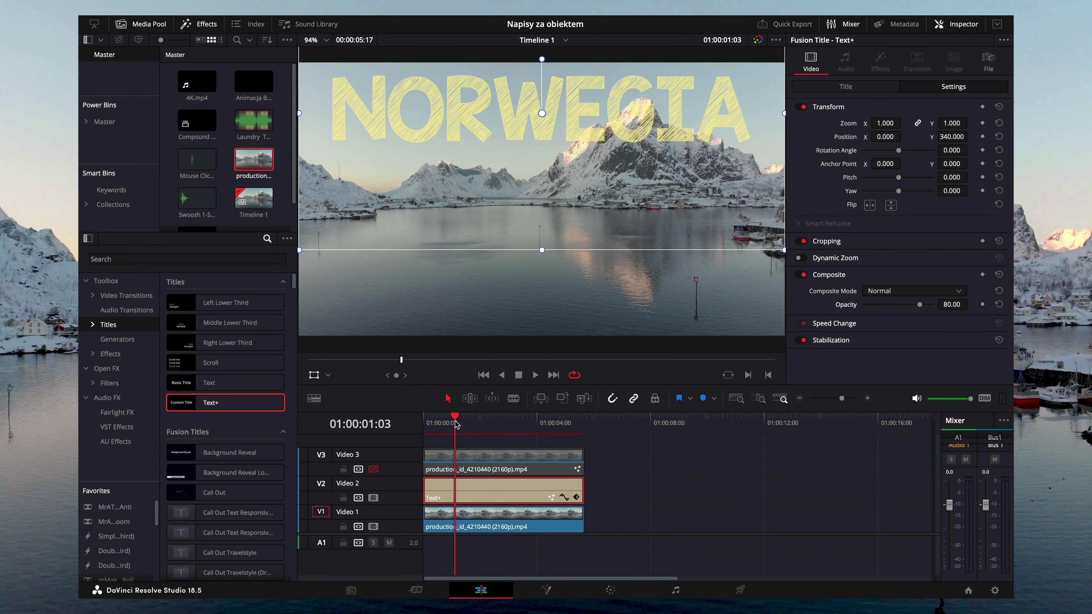
{"action": "left_click", "coordinate": [373, 470]}
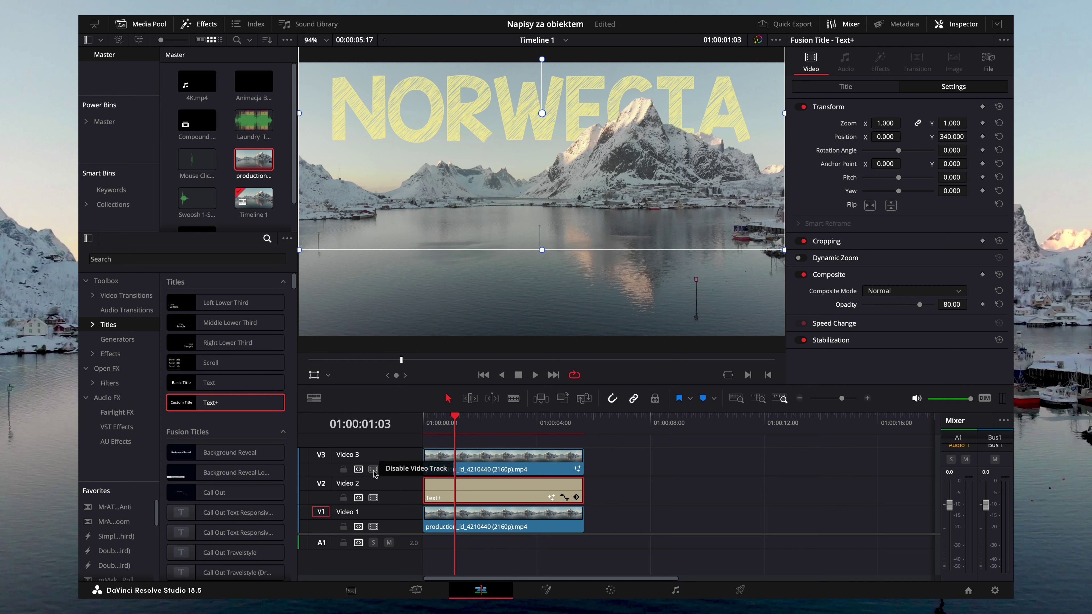
{"action": "left_click", "coordinate": [373, 526]}
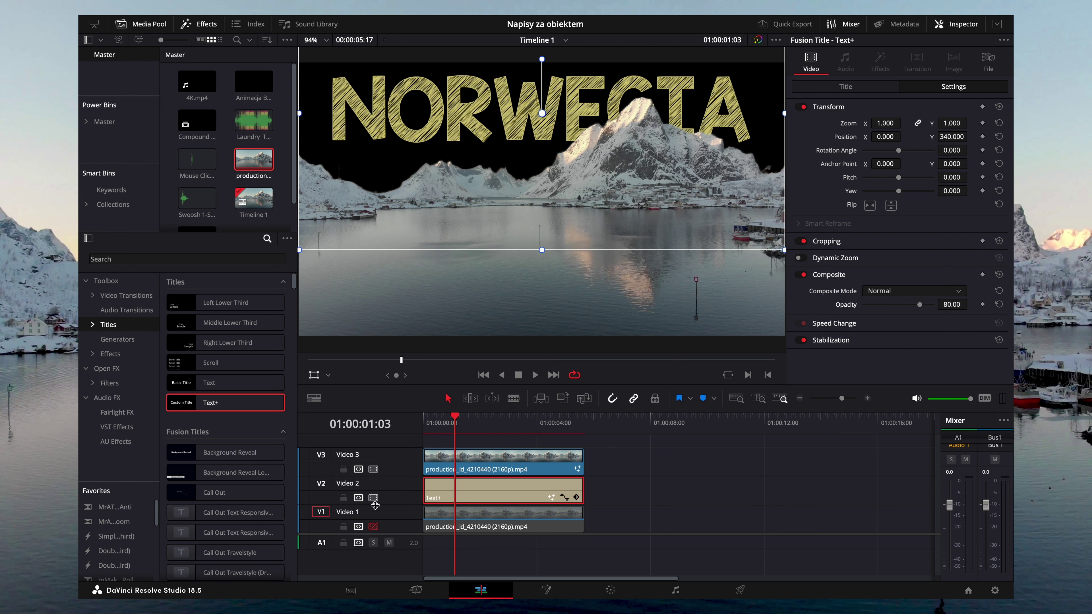
{"action": "left_click", "coordinate": [374, 498]}
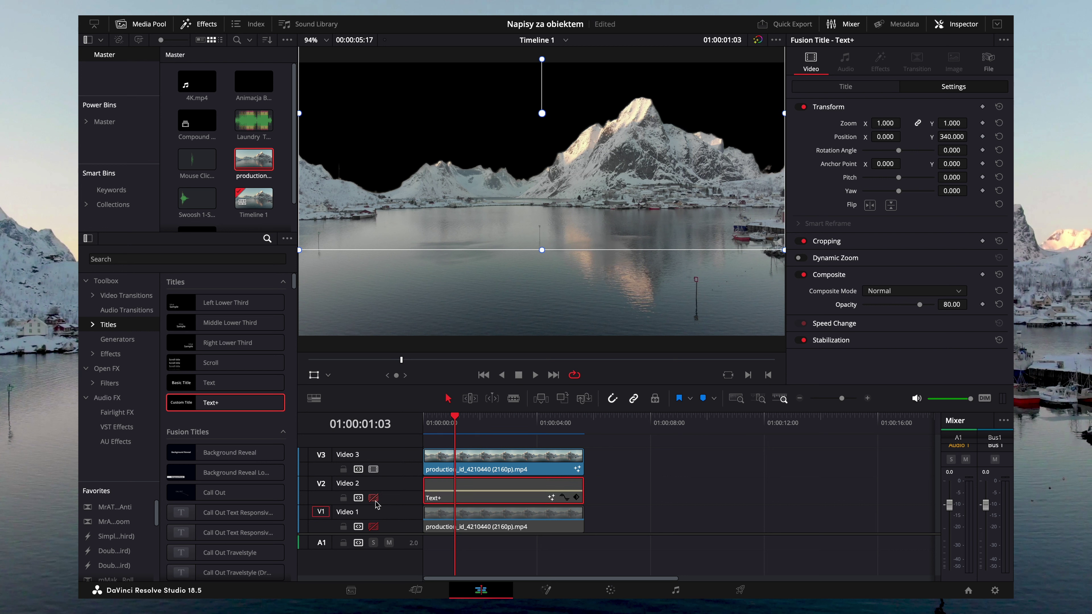
{"action": "left_click", "coordinate": [373, 498]}
{"action": "left_click", "coordinate": [373, 526]}
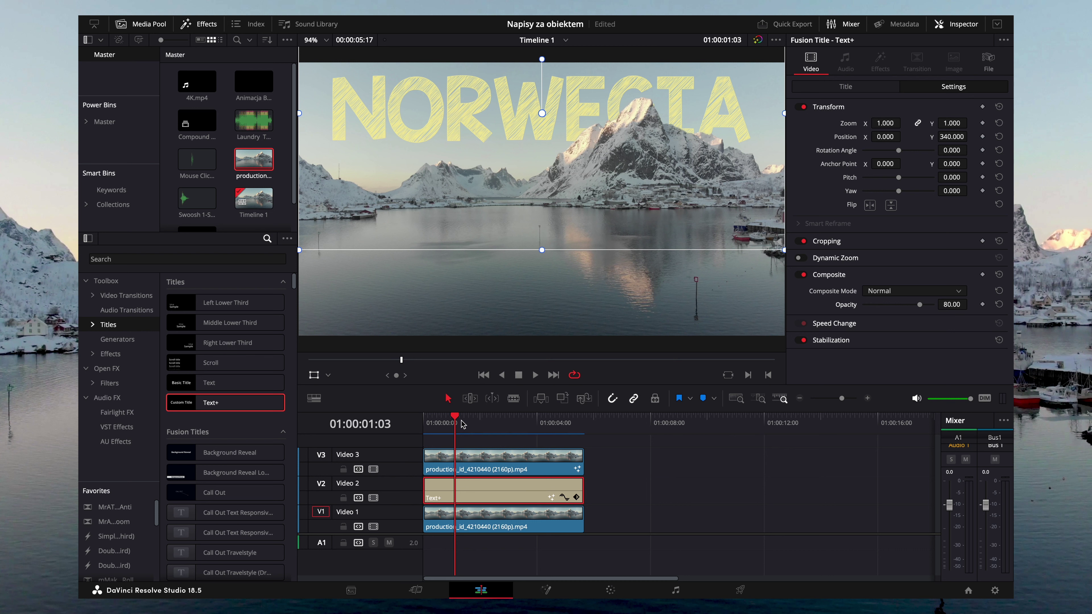
{"action": "key", "text": "Home"}
{"action": "left_click", "coordinate": [538, 376]}
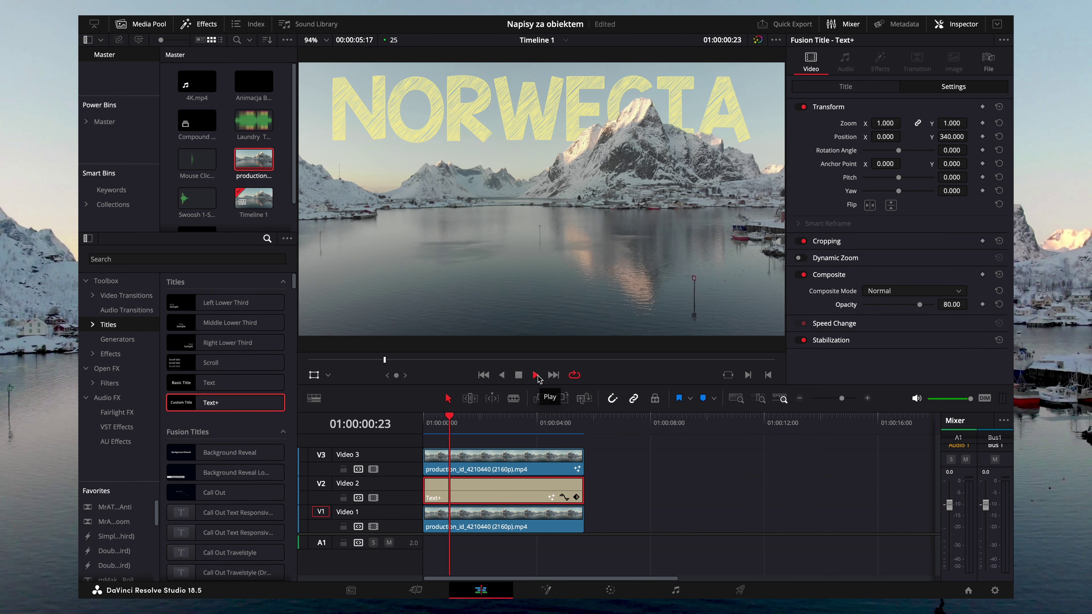
{"action": "left_click", "coordinate": [519, 375]}
{"action": "mouse_move", "coordinate": [572, 426]}
{"action": "left_mouse_down"}
{"action": "mouse_move", "coordinate": [584, 426]}
{"action": "mouse_move", "coordinate": [428, 432]}
{"action": "left_mouse_up"}
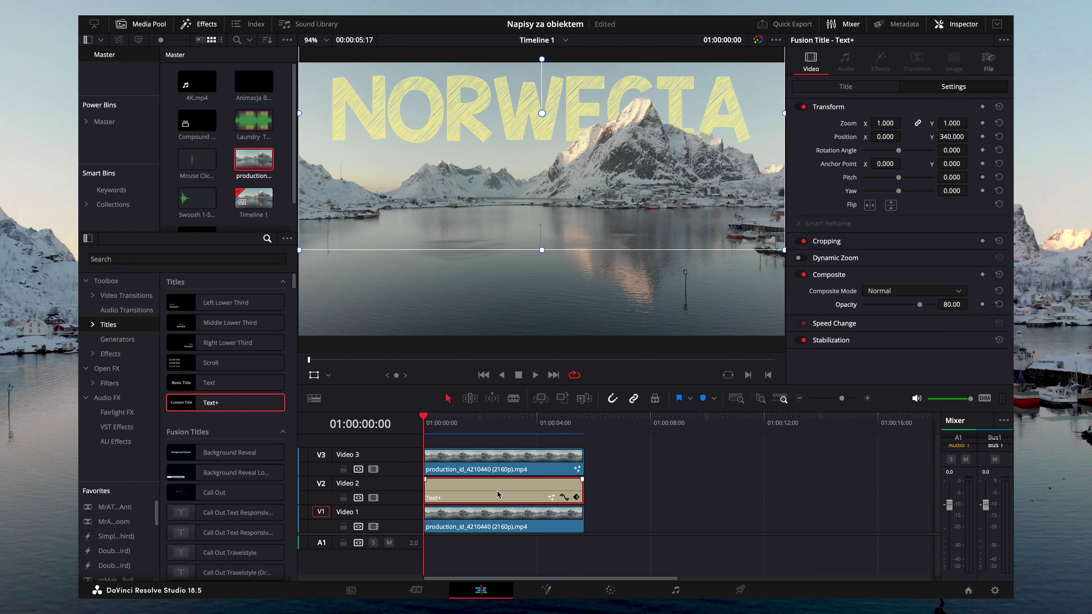
Keyframe the title's zoom at 1.000 on the clip end and 0.990 at the start.
{"action": "left_click", "coordinate": [820, 89]}
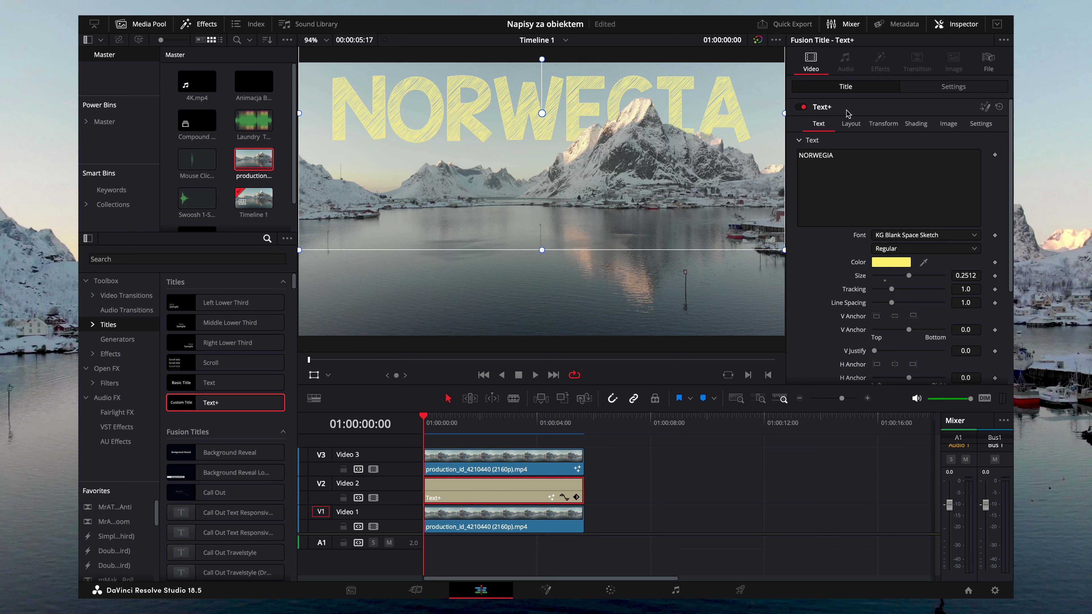
{"action": "left_click", "coordinate": [936, 89]}
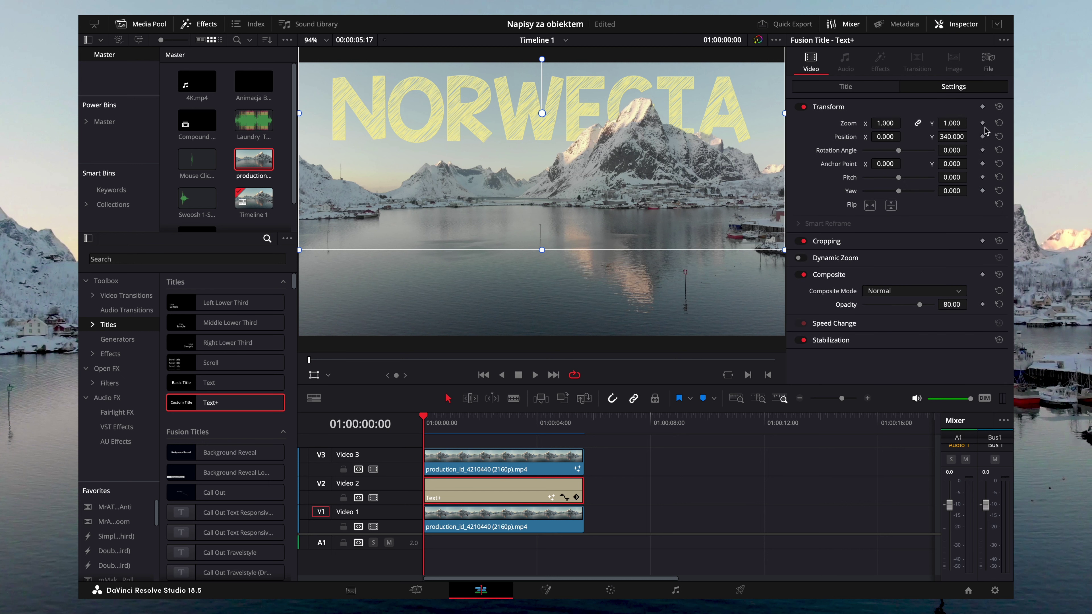
{"action": "left_click", "coordinate": [984, 112]}
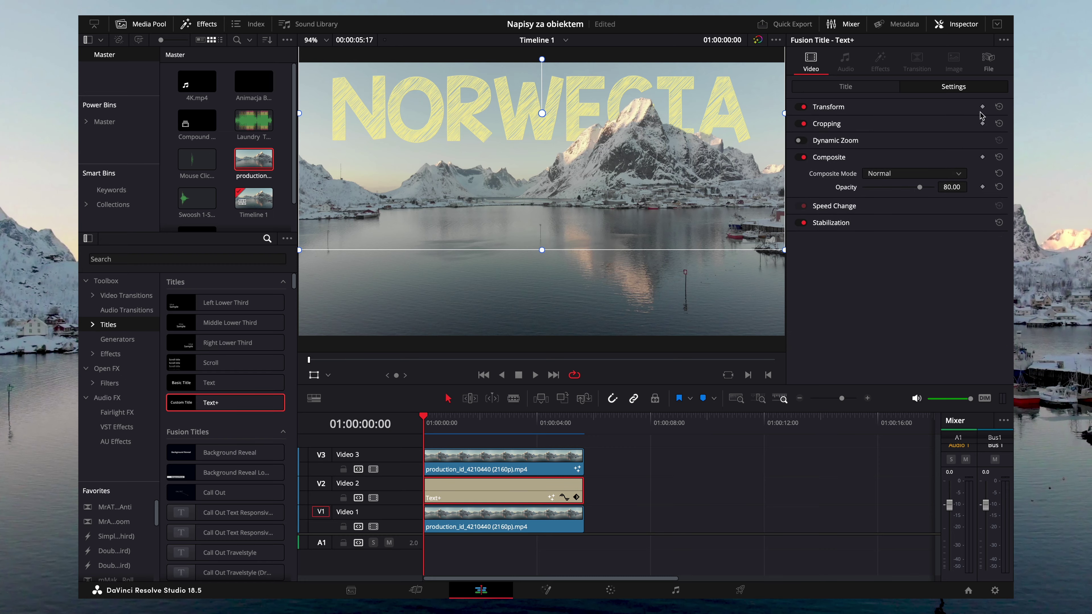
{"action": "left_click", "coordinate": [926, 112]}
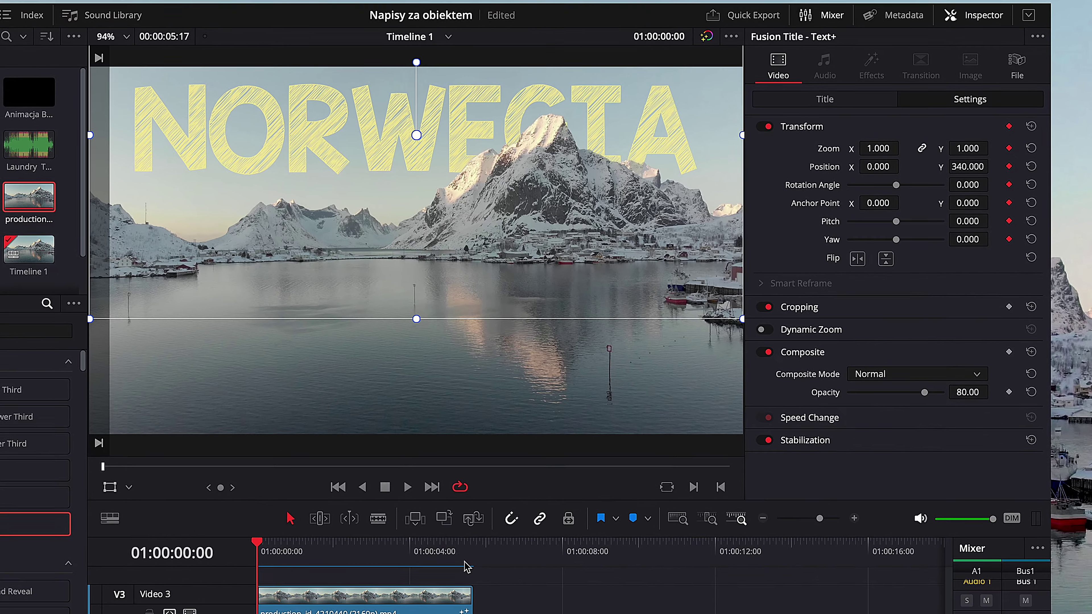
{"action": "left_click", "coordinate": [596, 416]}
{"action": "left_click", "coordinate": [1012, 129]}
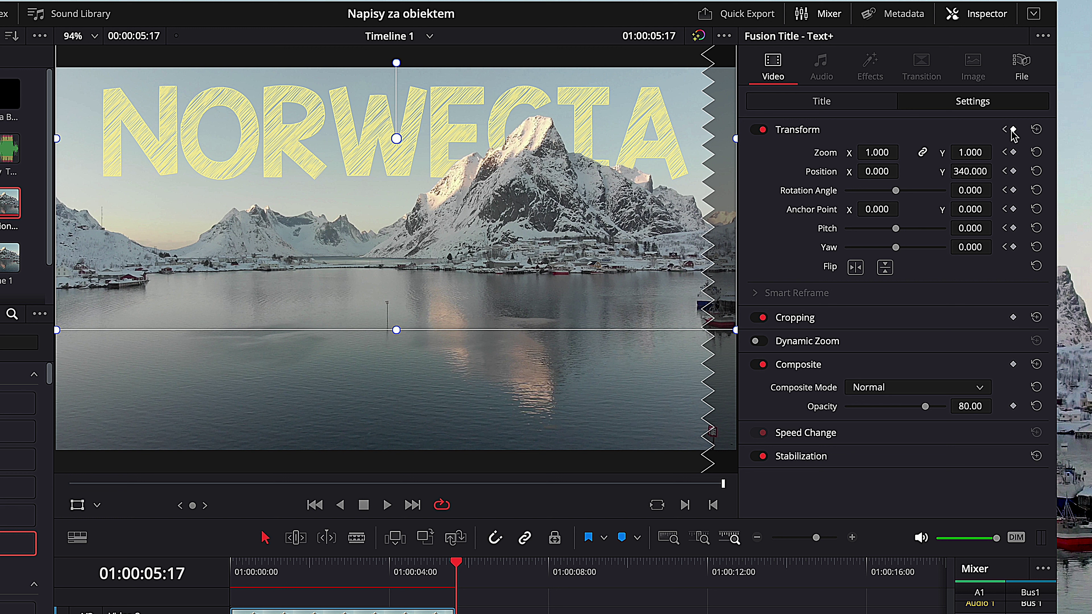
{"action": "left_click", "coordinate": [232, 565]}
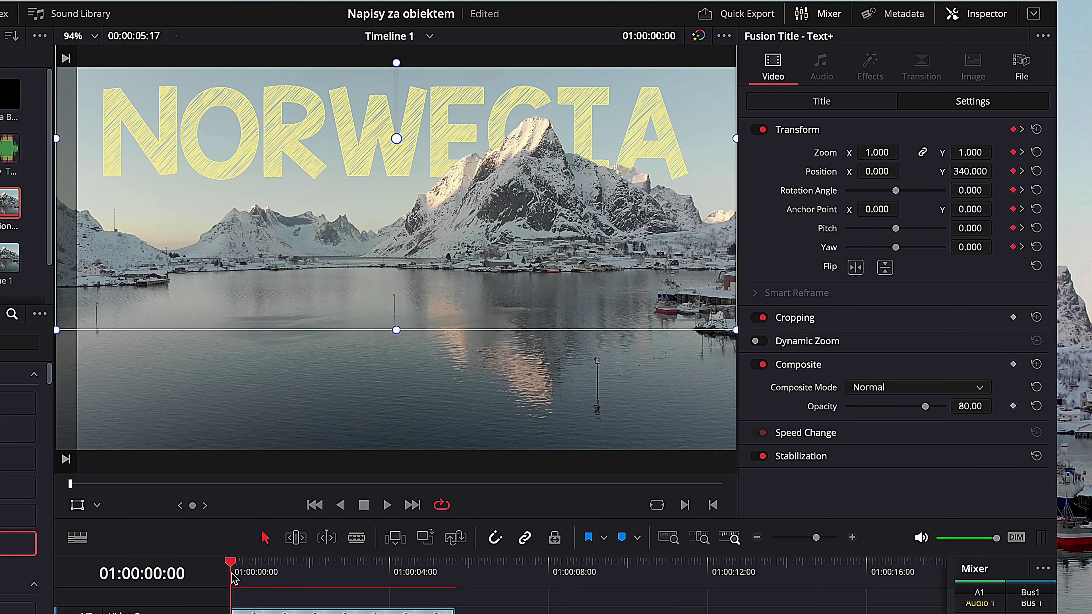
{"action": "mouse_move", "coordinate": [887, 151]}
{"action": "left_mouse_down"}
{"action": "mouse_move", "coordinate": [904, 151]}
{"action": "mouse_move", "coordinate": [887, 151]}
{"action": "left_mouse_up"}
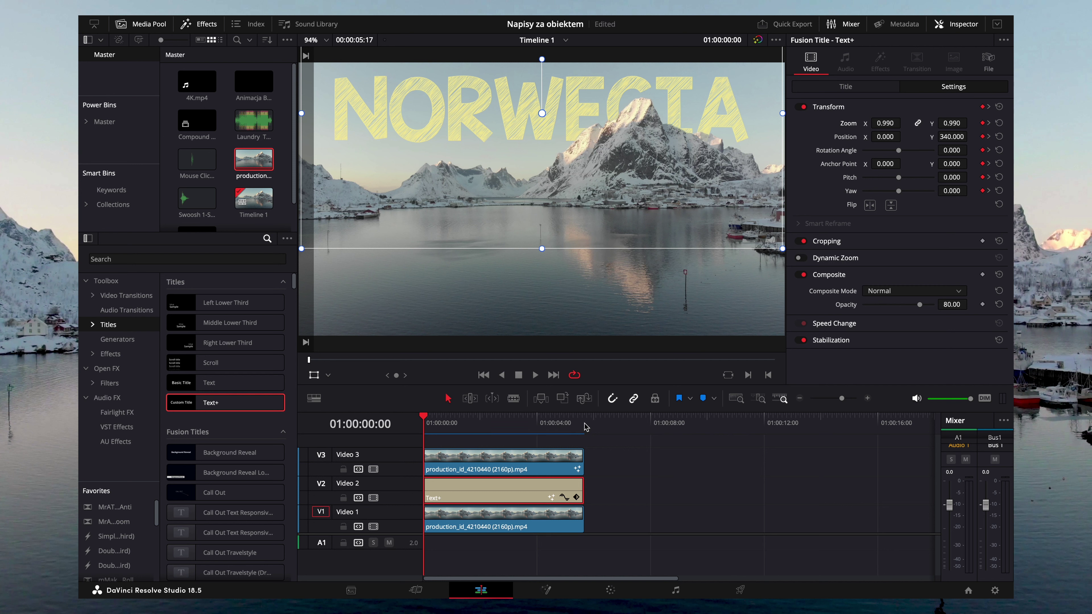
Select the V3 mountain cutout clip, turn off its Transform overlay, and preview the NORWEGIA zoom animation.
{"action": "left_click", "coordinate": [576, 468]}
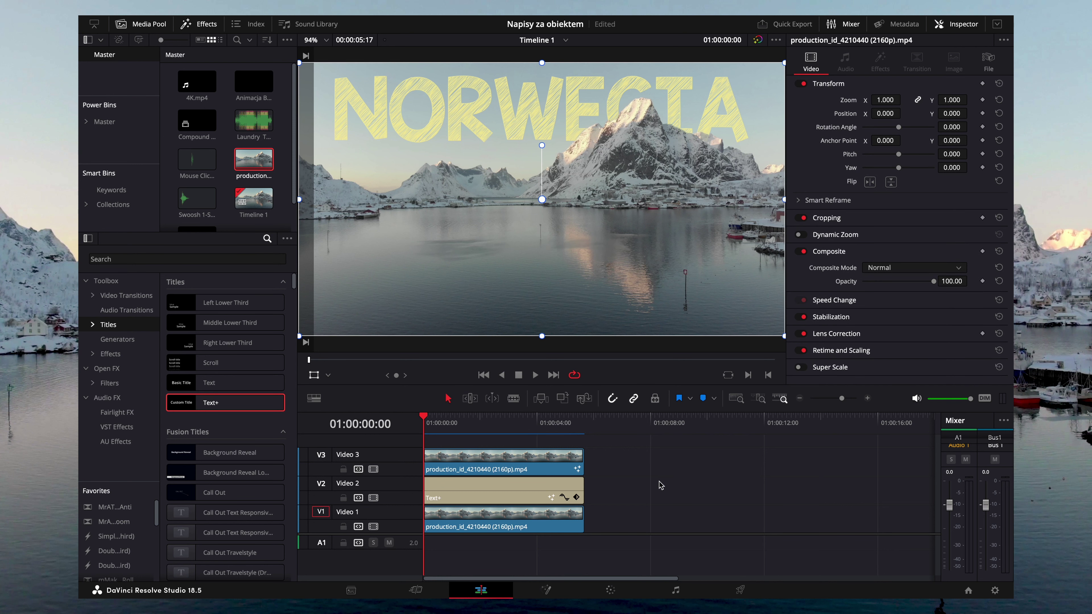
{"action": "left_click", "coordinate": [316, 375]}
{"action": "left_click", "coordinate": [535, 375]}
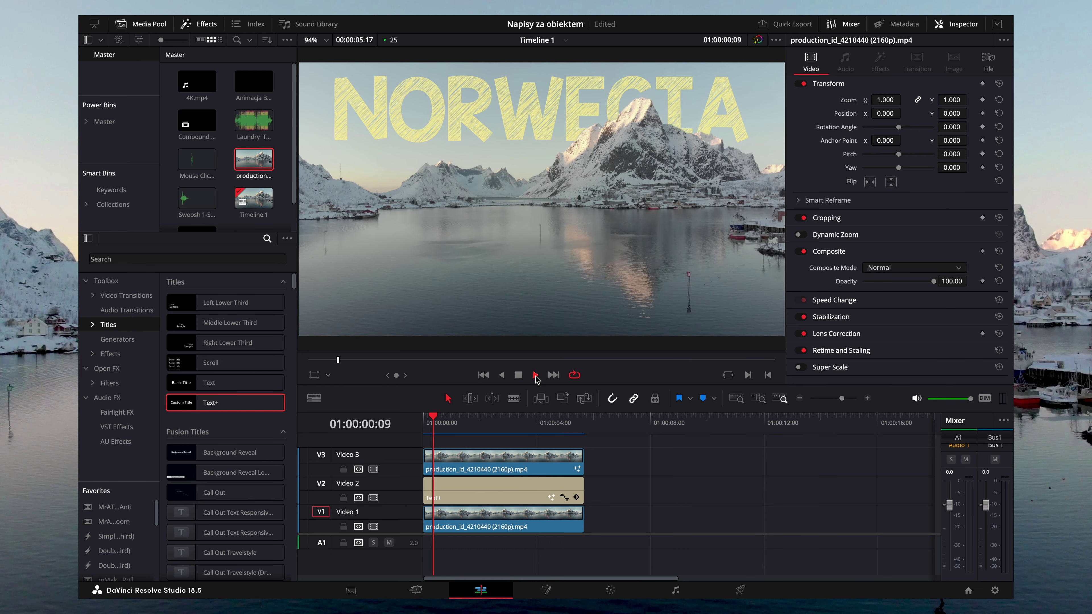
{"action": "left_click", "coordinate": [519, 375]}
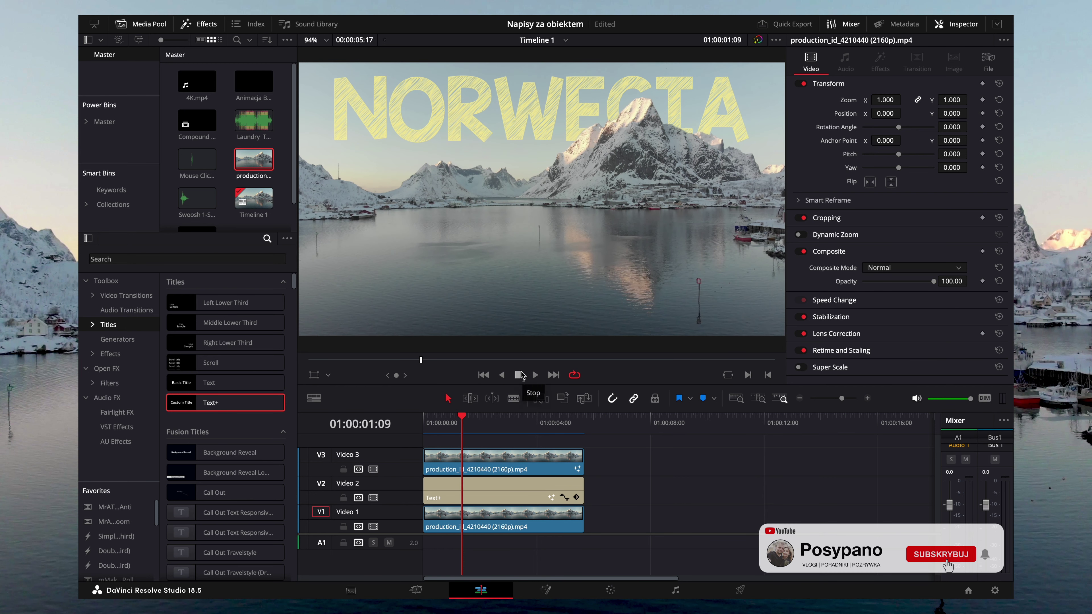